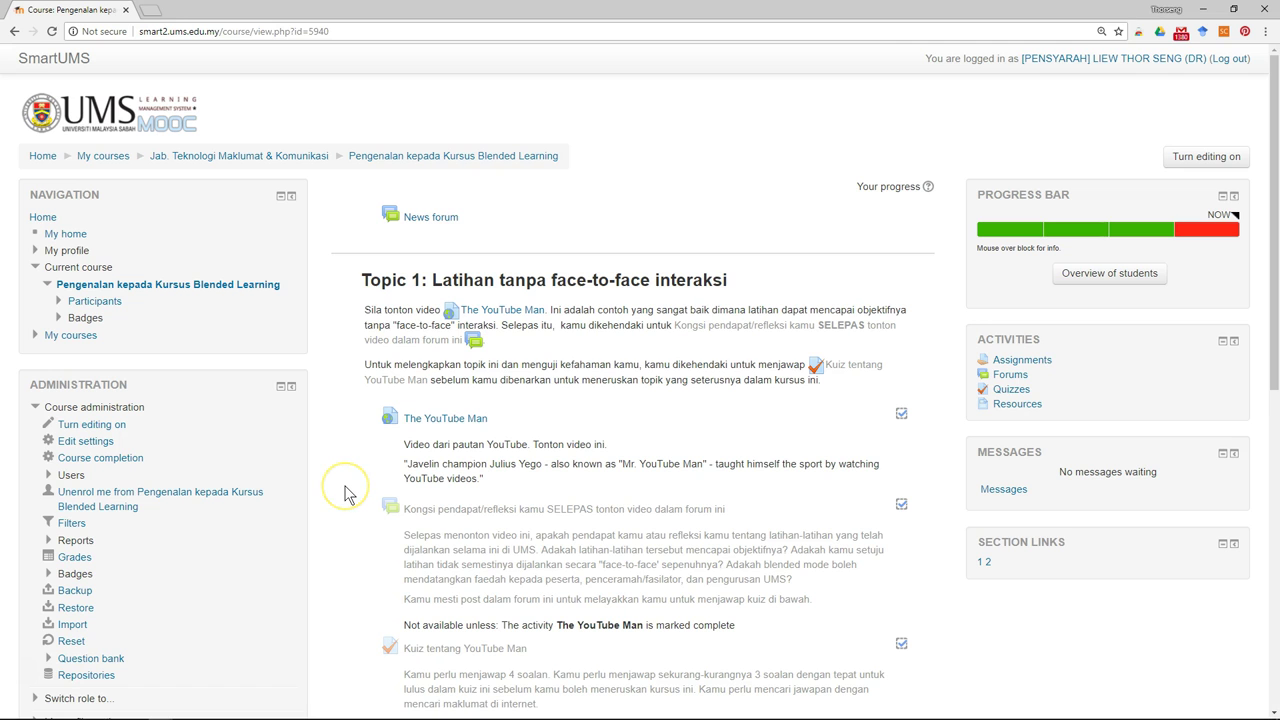
- Scroll the course page down to Topik 2 to reach the 'Submit a photo of anything' assignment
scroll(344, 494, down, 1)
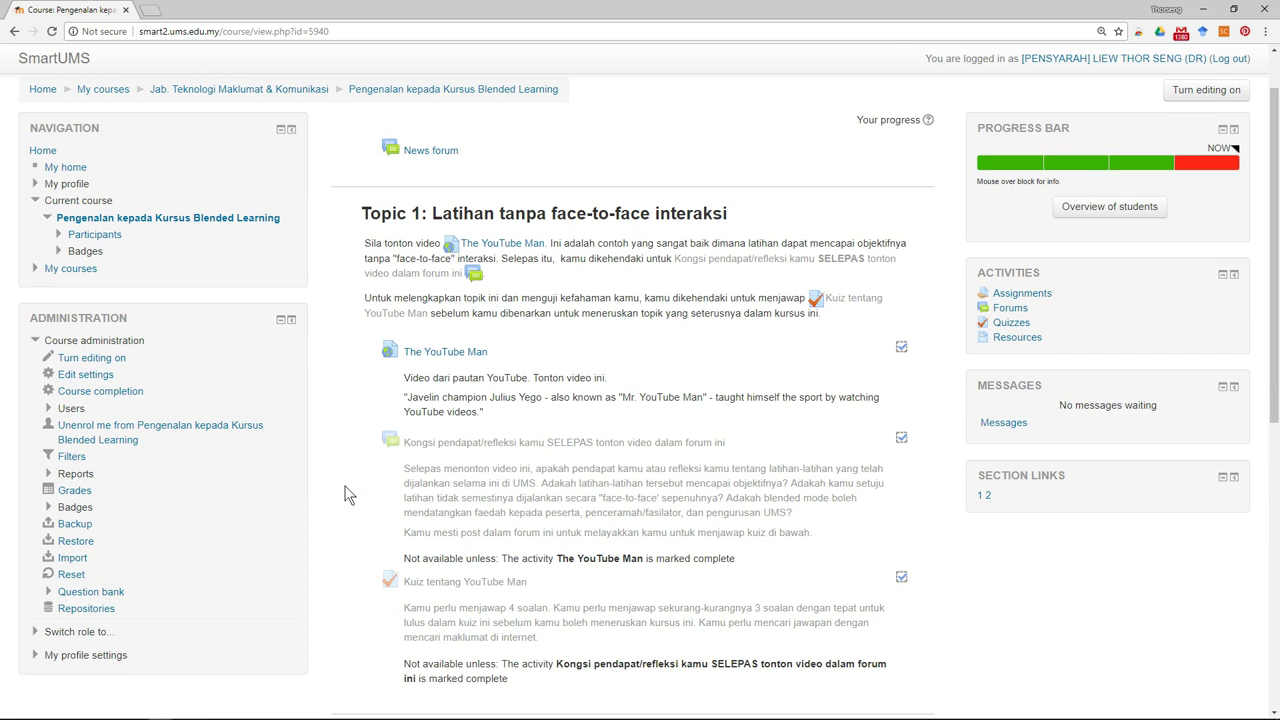
scroll(344, 494, down, 1)
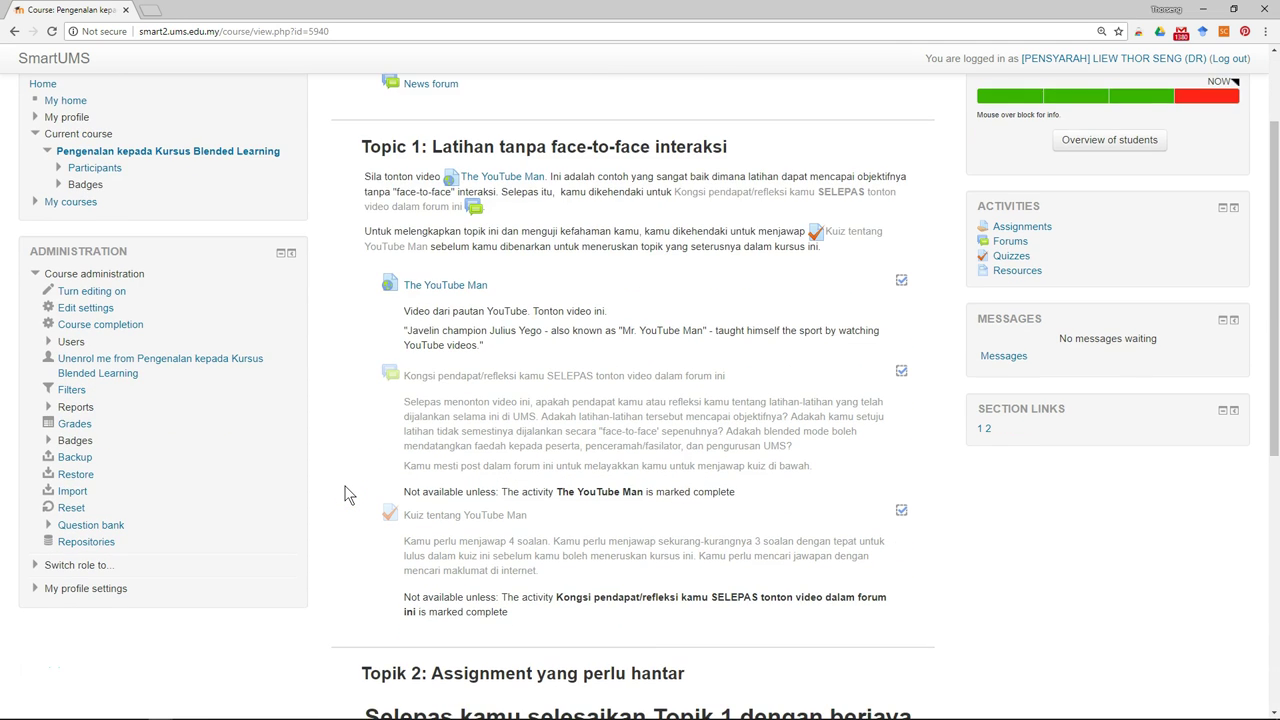
scroll(344, 494, down, 1)
scroll(344, 494, down, 3)
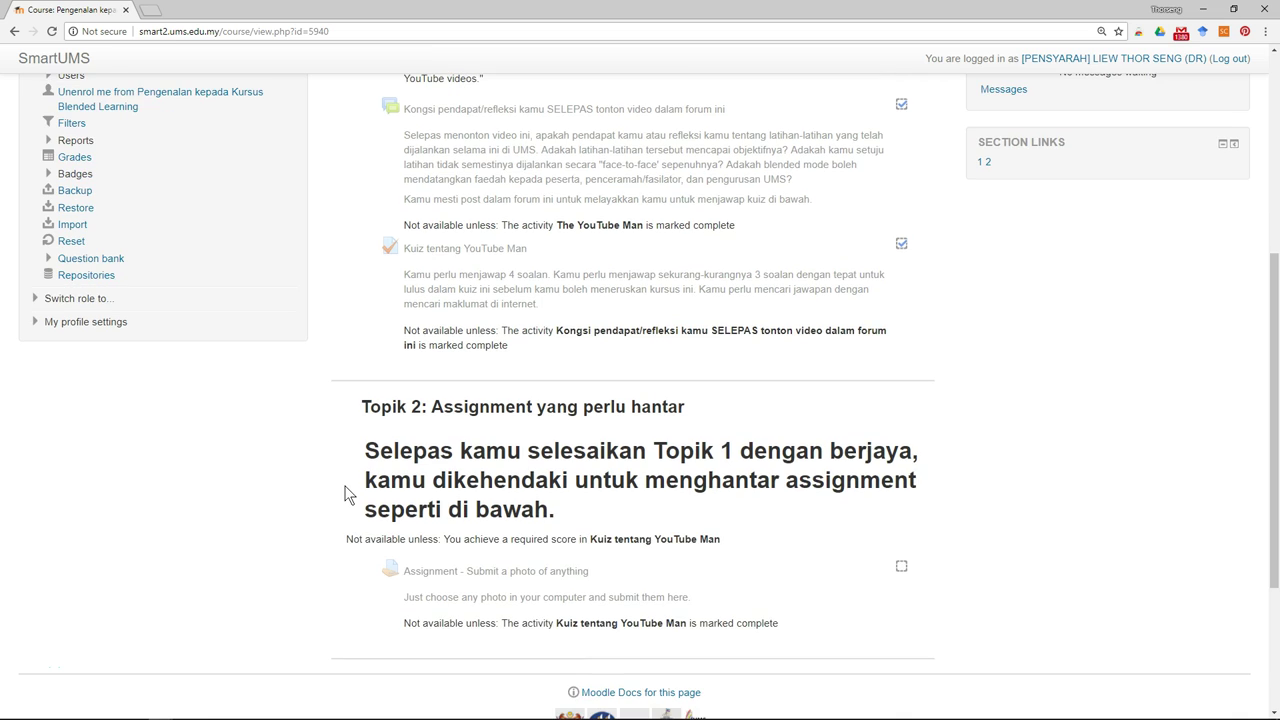
scroll(344, 494, down, 2)
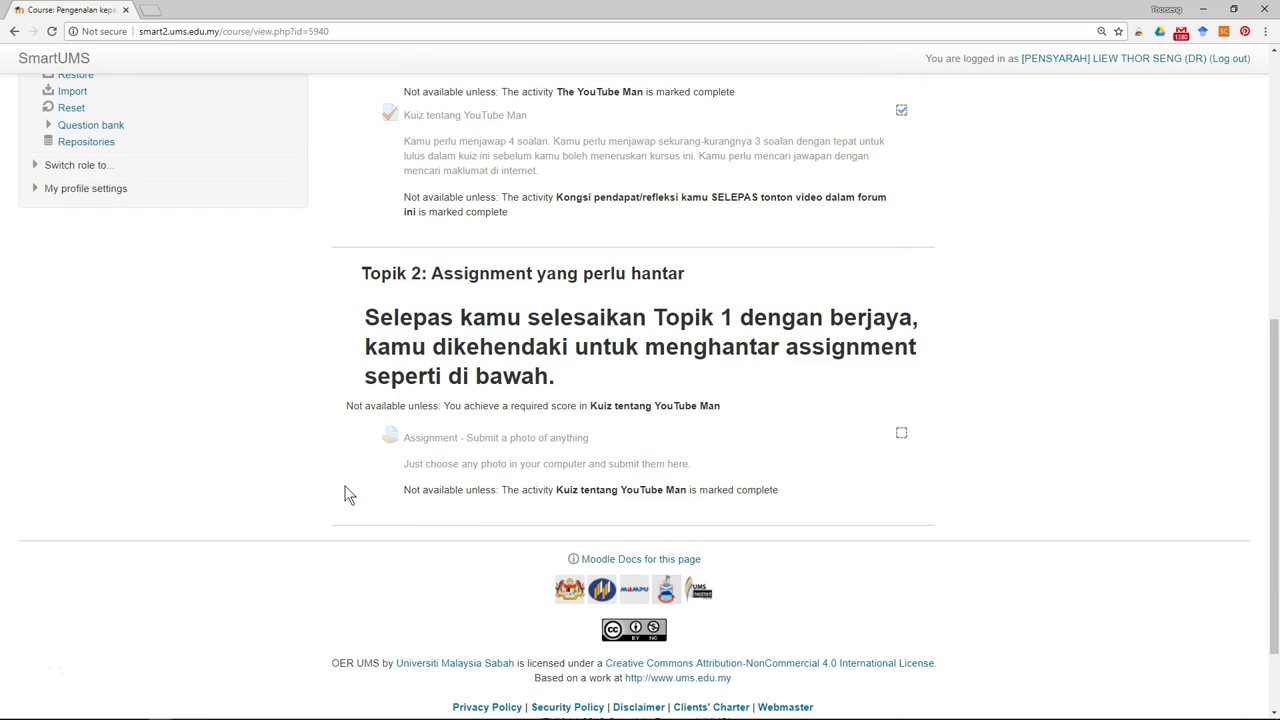
scroll(344, 494, down, 1)
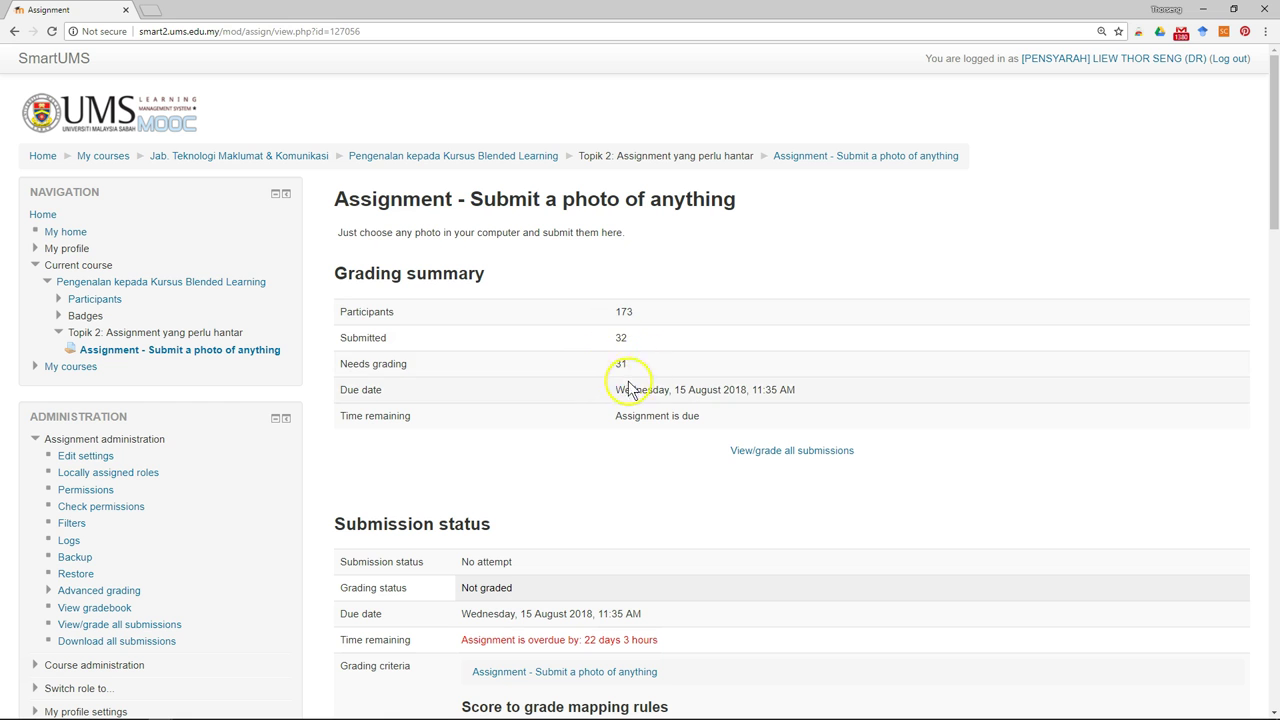
- Review the assignment rubric, then open the grading table listing all participants' submissions
scroll(762, 518, down, 6)
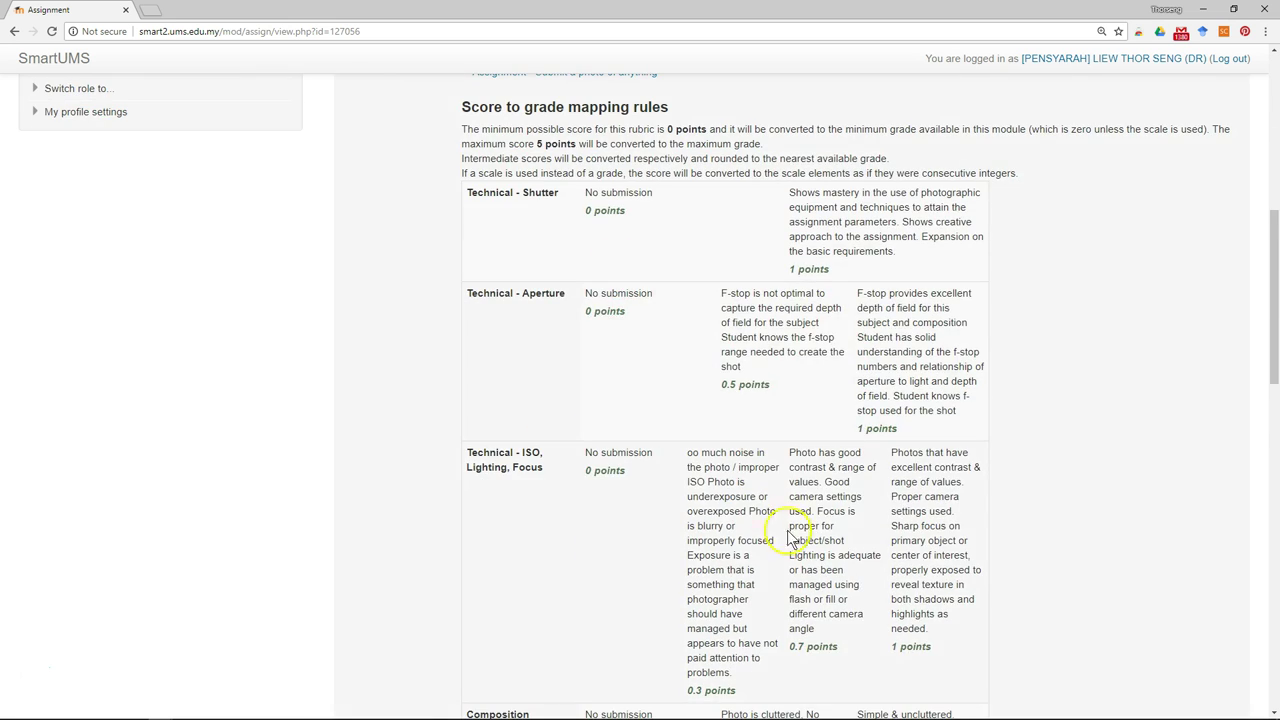
scroll(794, 509, down, 6)
scroll(794, 509, up, 12)
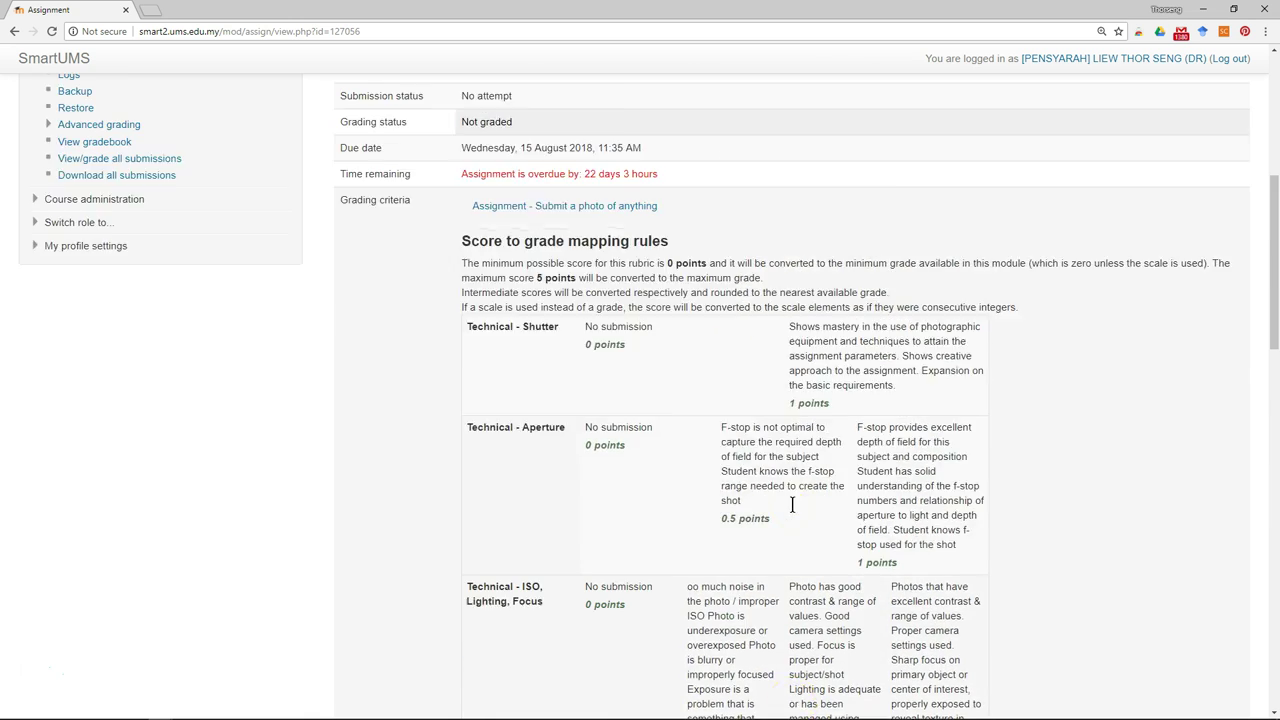
scroll(794, 509, up, 2)
click(780, 386)
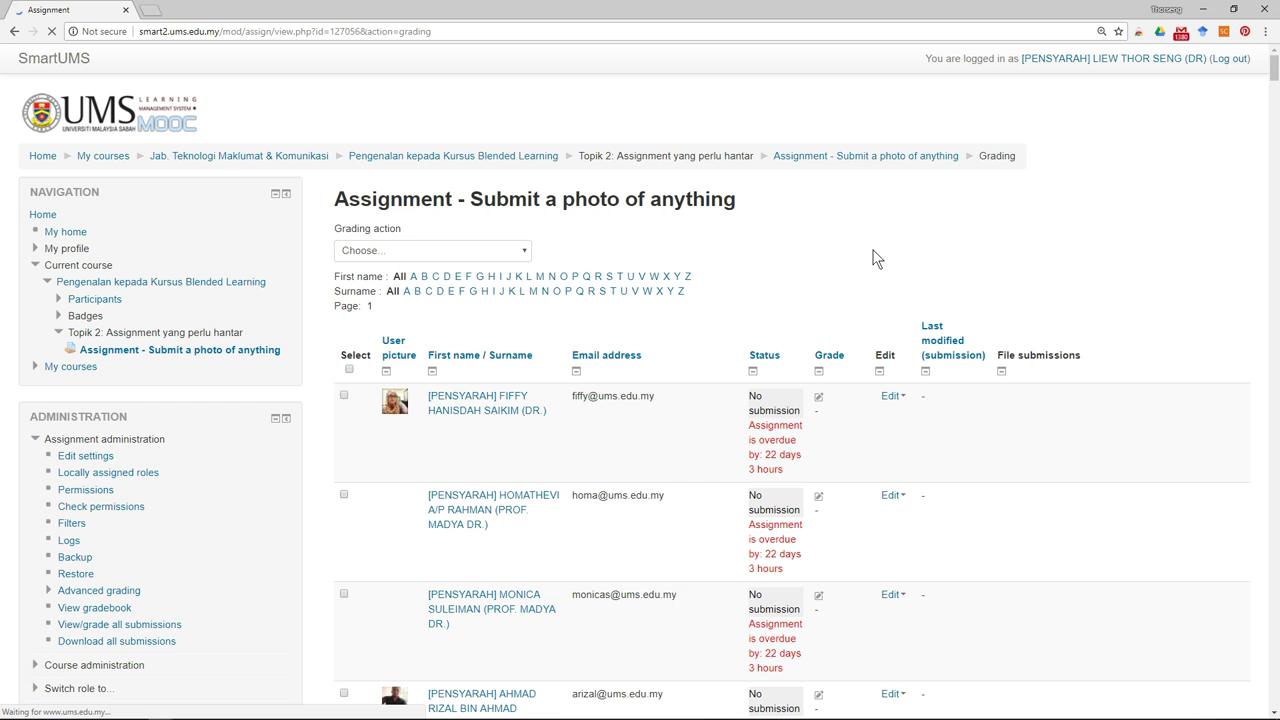
- In grading Options, show all assignments on one page and filter to 'Submitted' only
drag(1273, 70, 1270, 710)
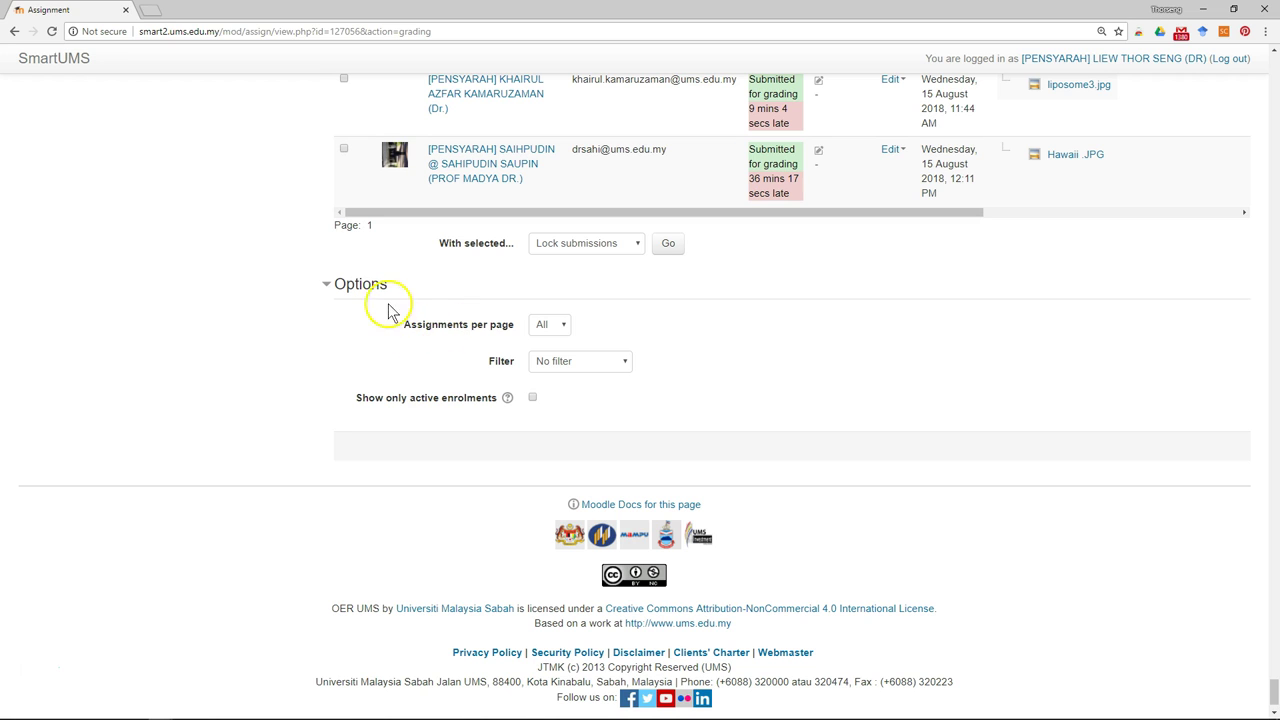
click(559, 328)
click(559, 328)
click(559, 328)
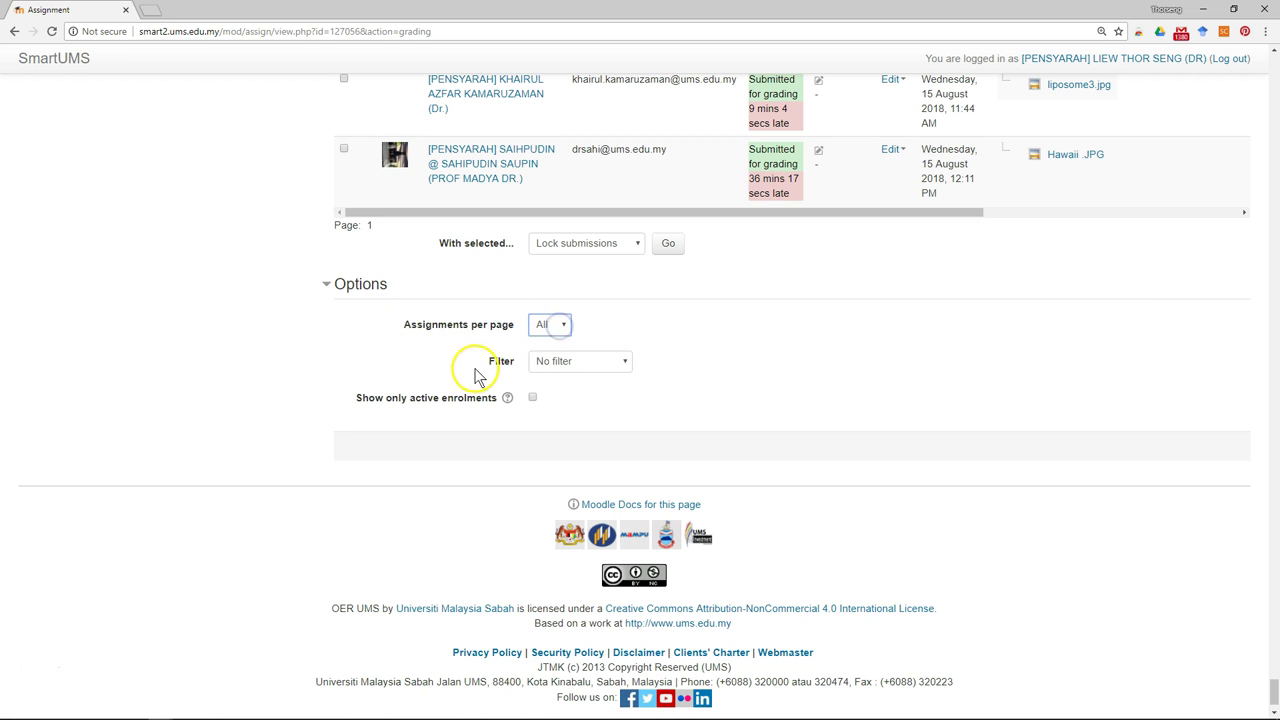
click(608, 364)
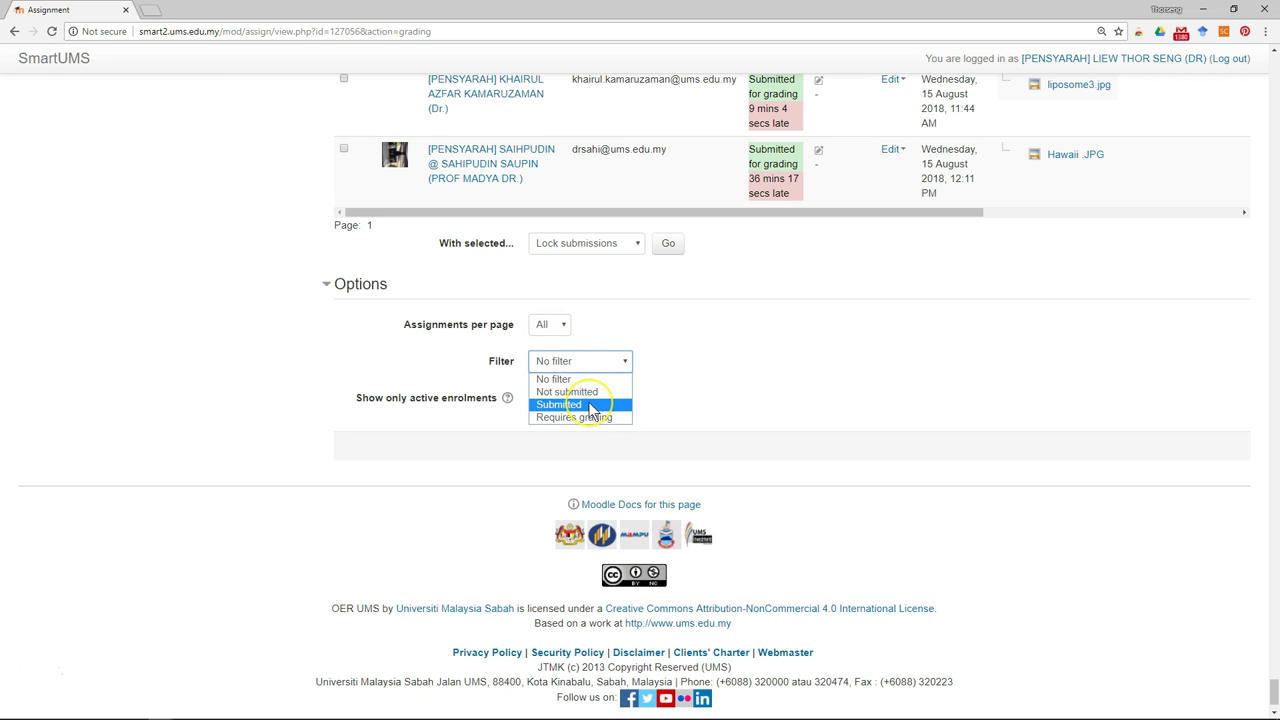
click(592, 405)
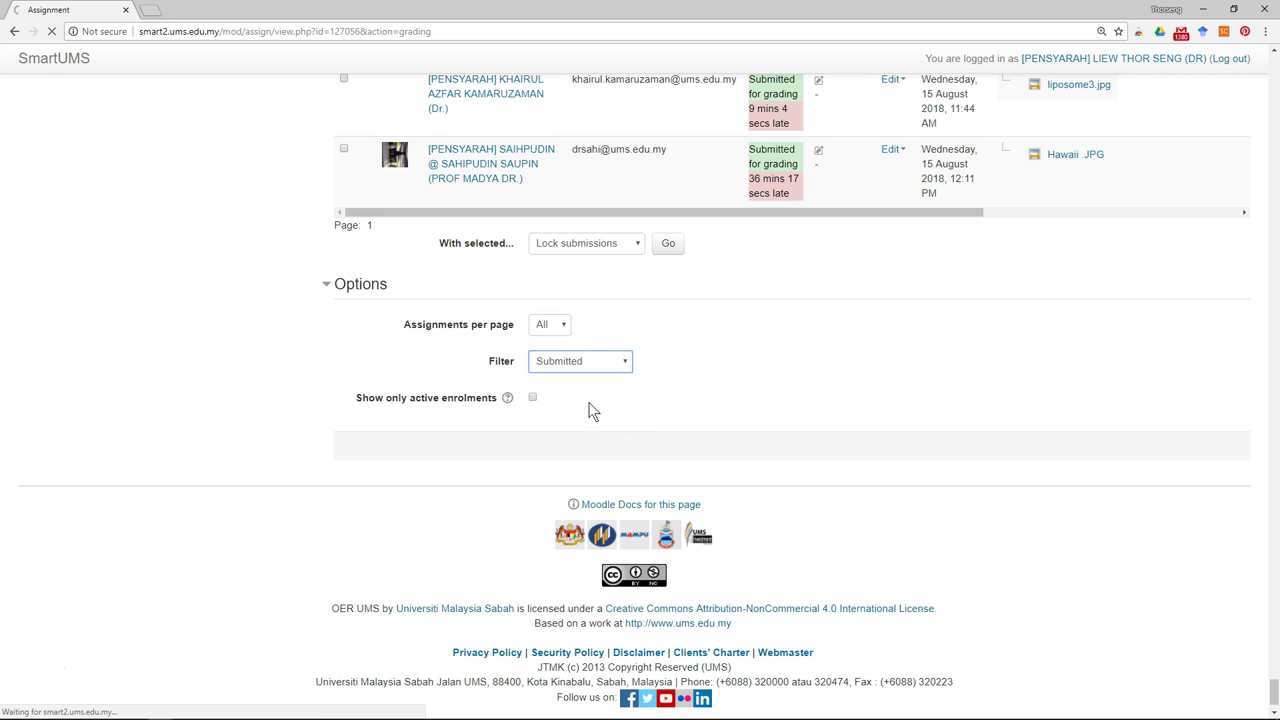
scroll(800, 300, up, 5)
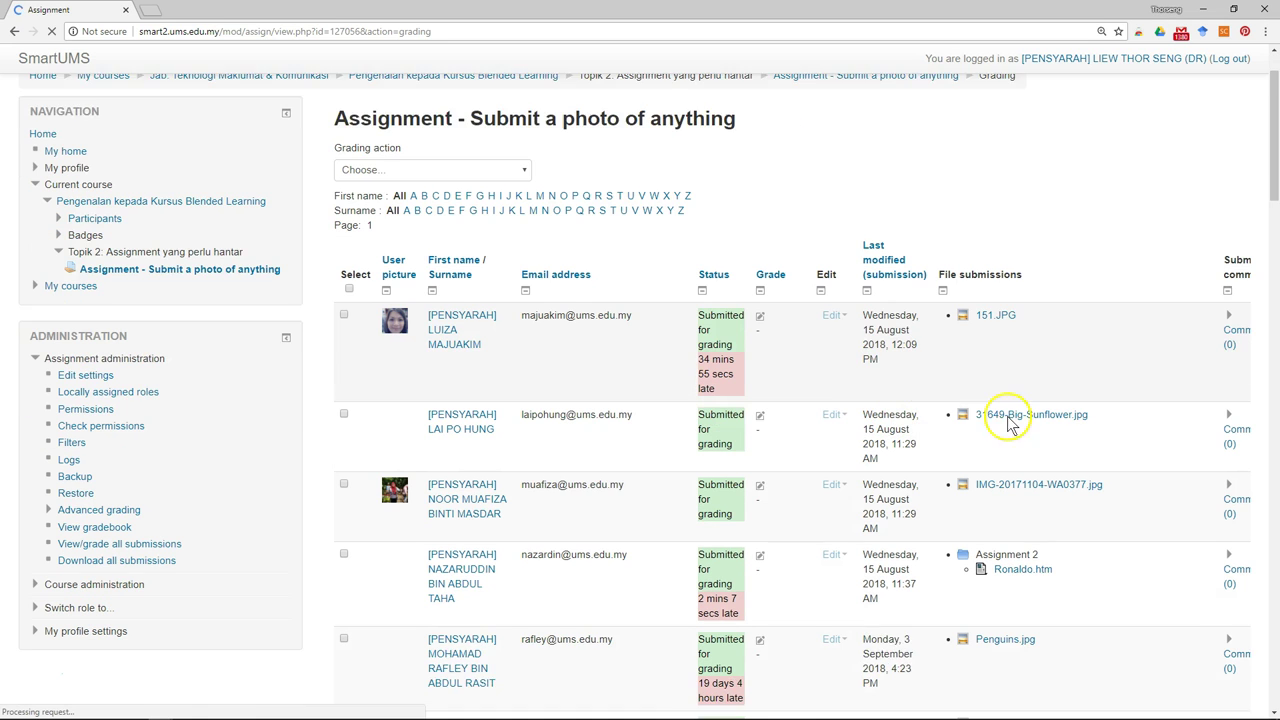
scroll(900, 350, down, 1)
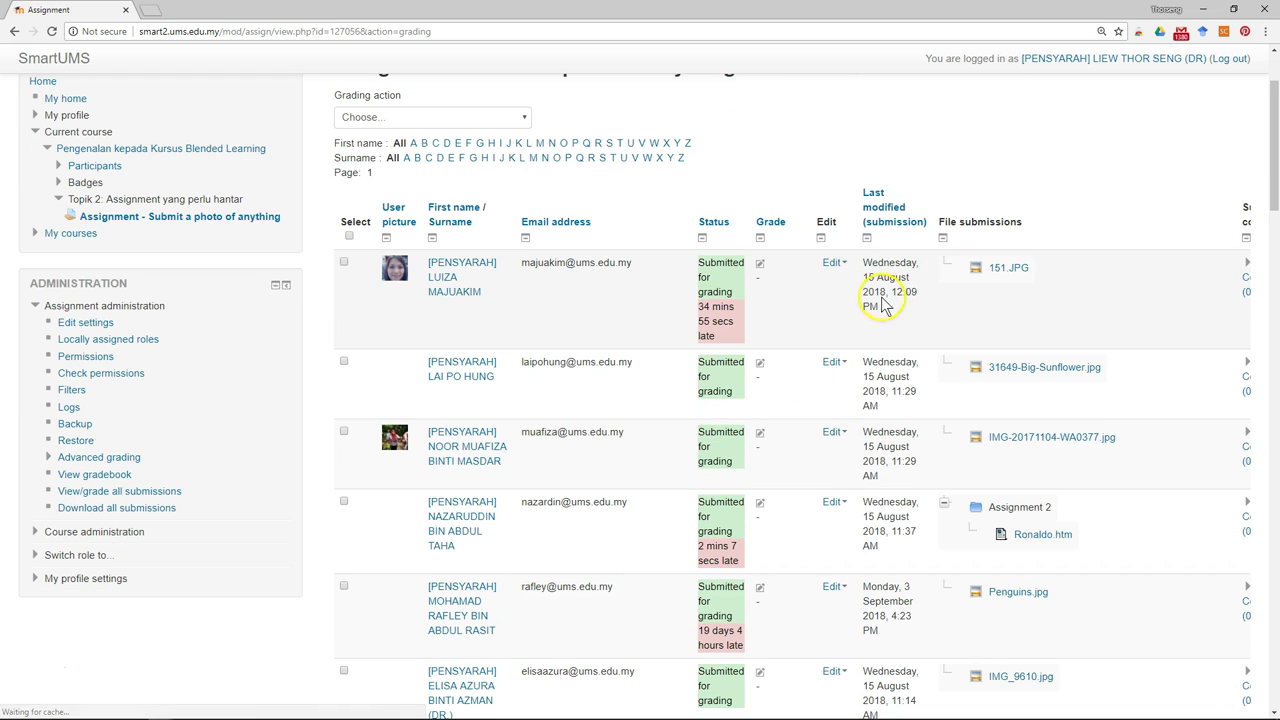
scroll(786, 488, down, 1)
scroll(786, 490, down, 15)
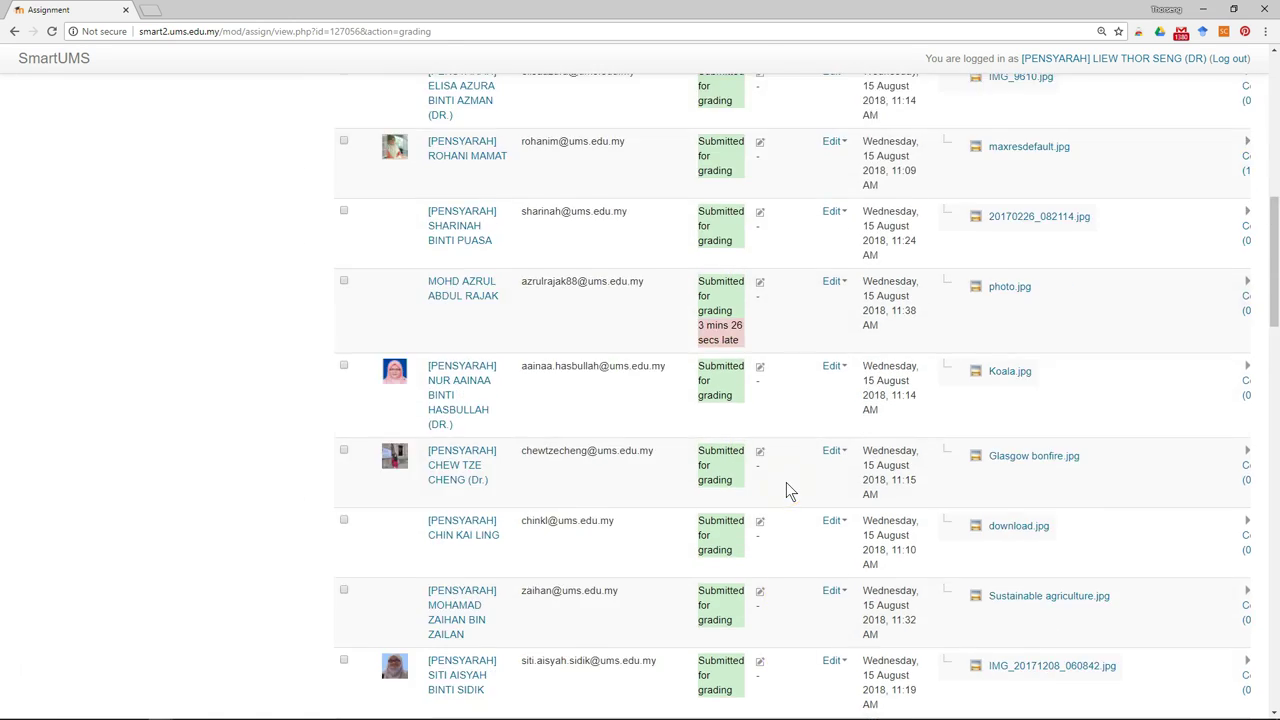
scroll(786, 490, down, 10)
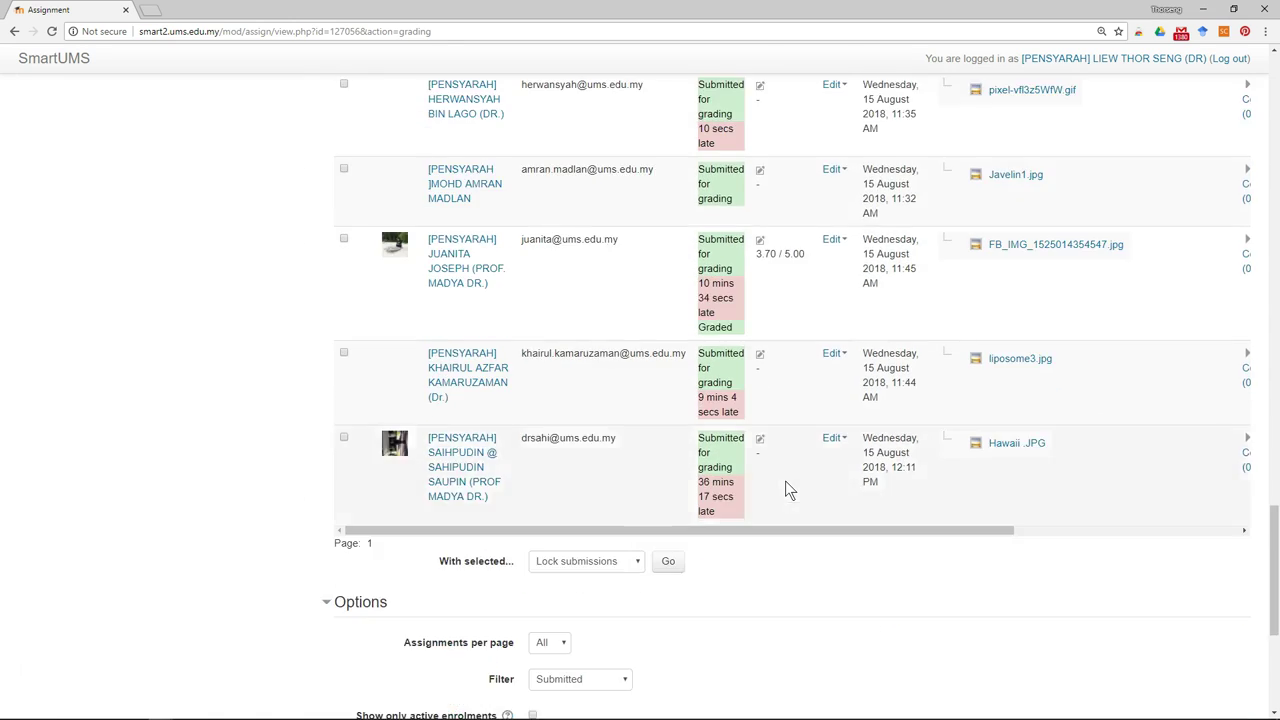
scroll(786, 490, up, 11)
scroll(786, 490, up, 15)
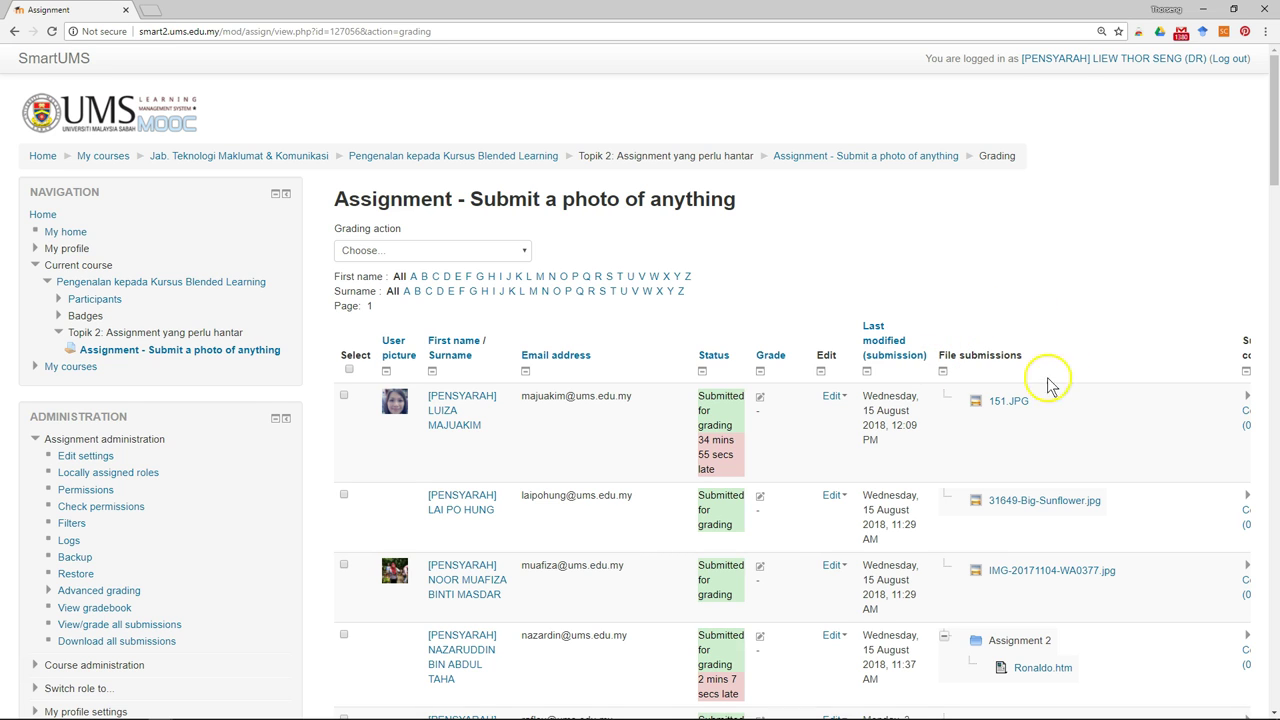
- Look over the Grading action 'Choose...' options, then reopen the list to download submissions
click(444, 253)
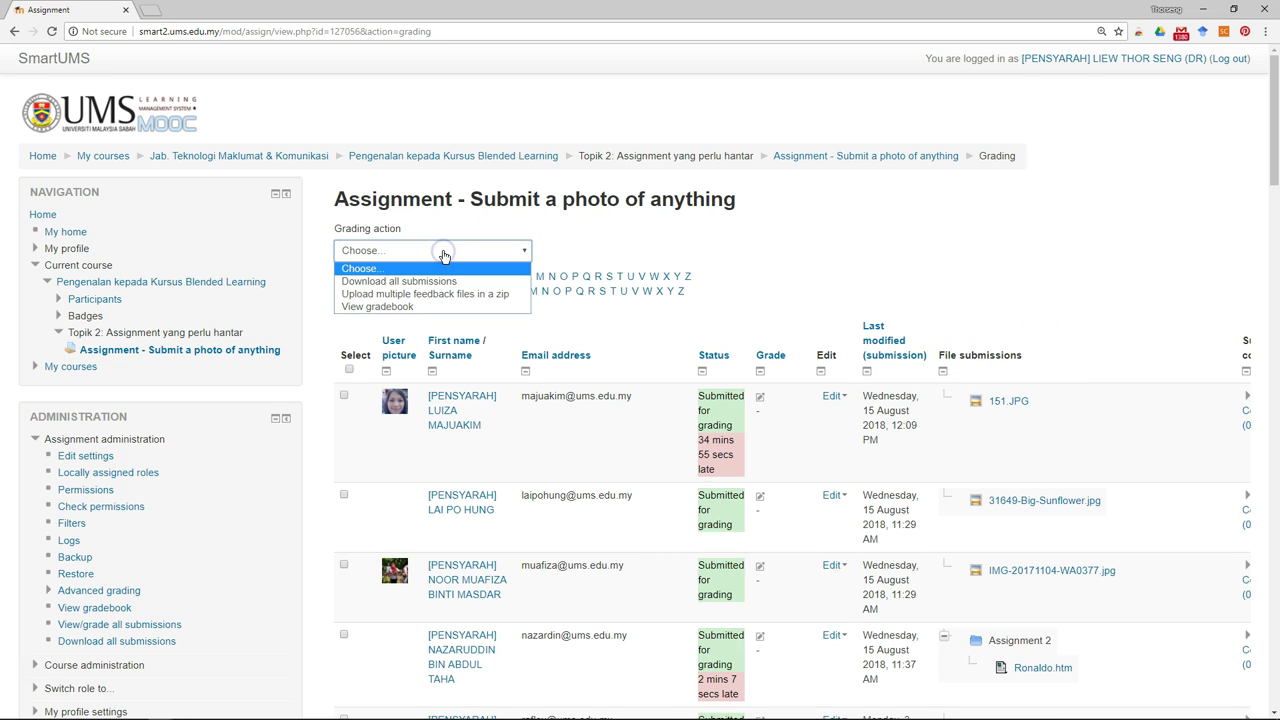
click(437, 283)
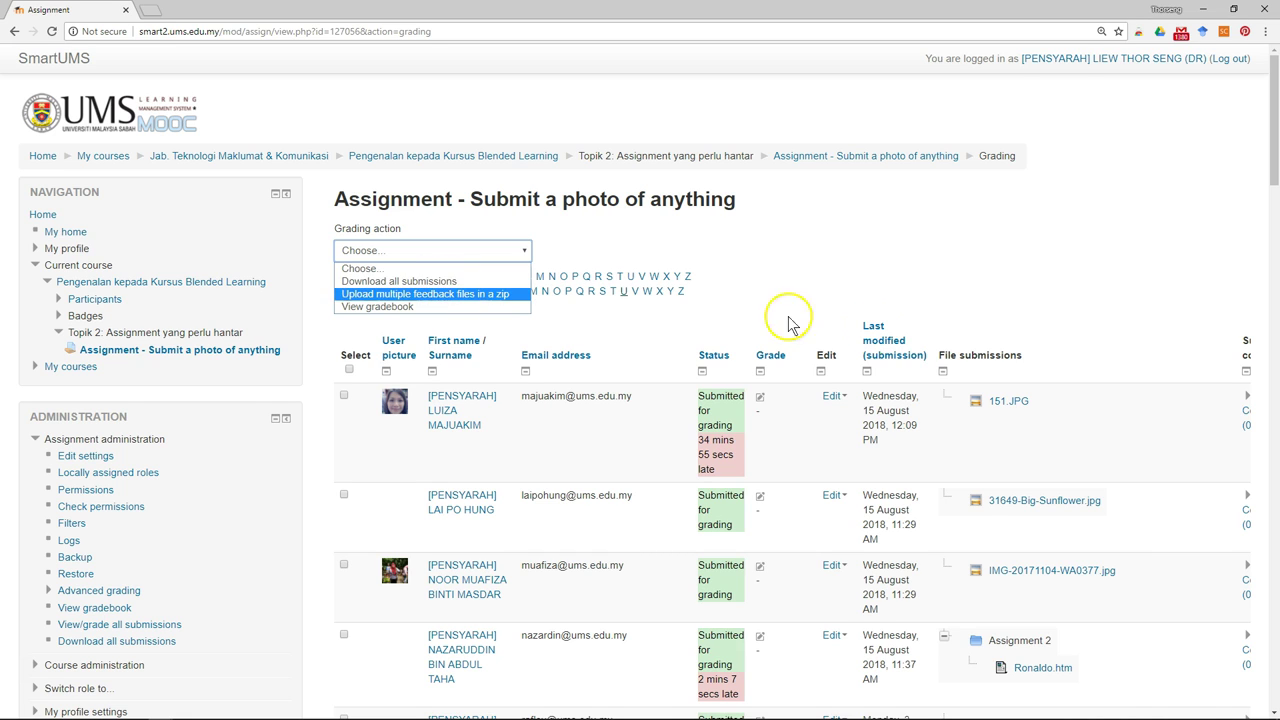
click(1009, 325)
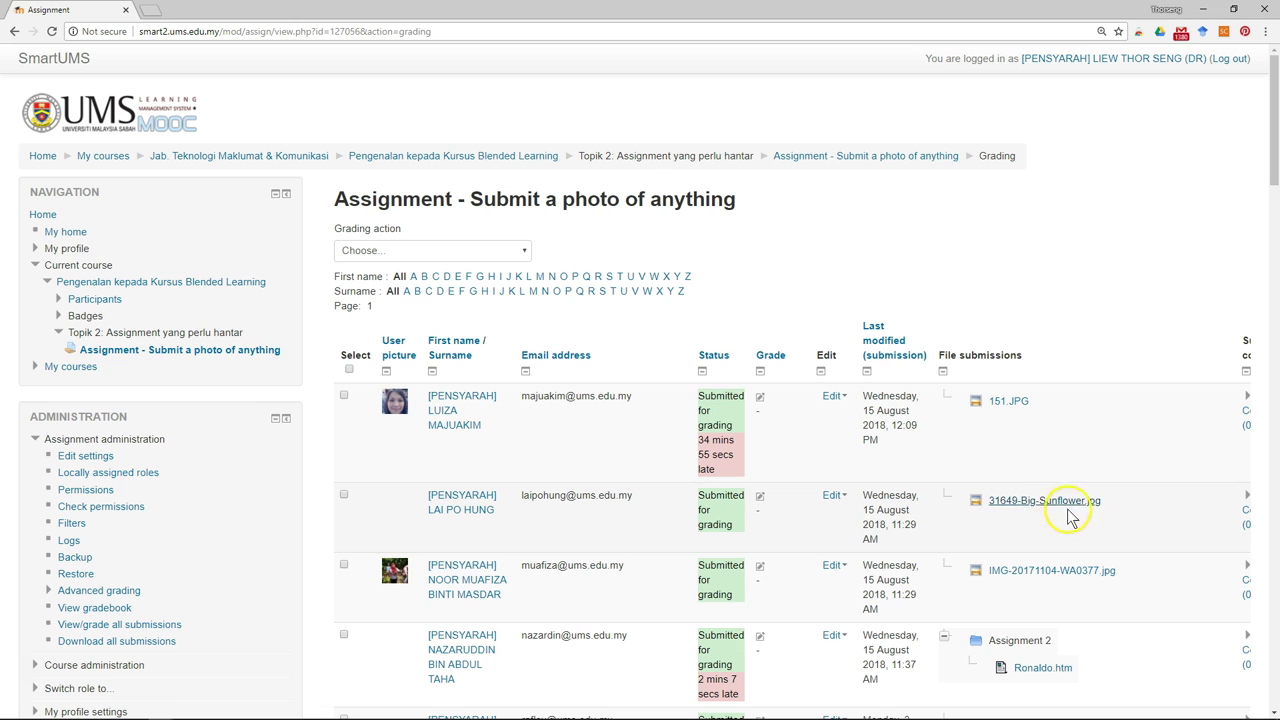
scroll(1064, 533, down, 1)
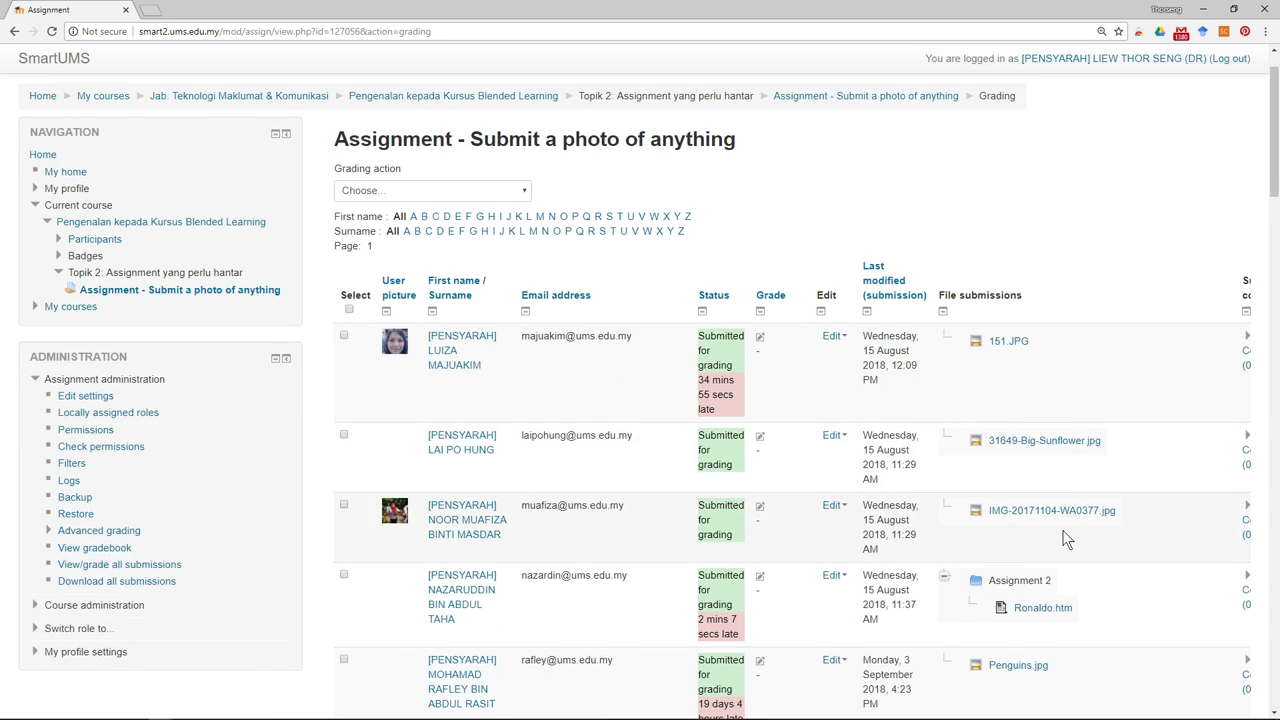
scroll(1040, 520, up, 1)
click(485, 255)
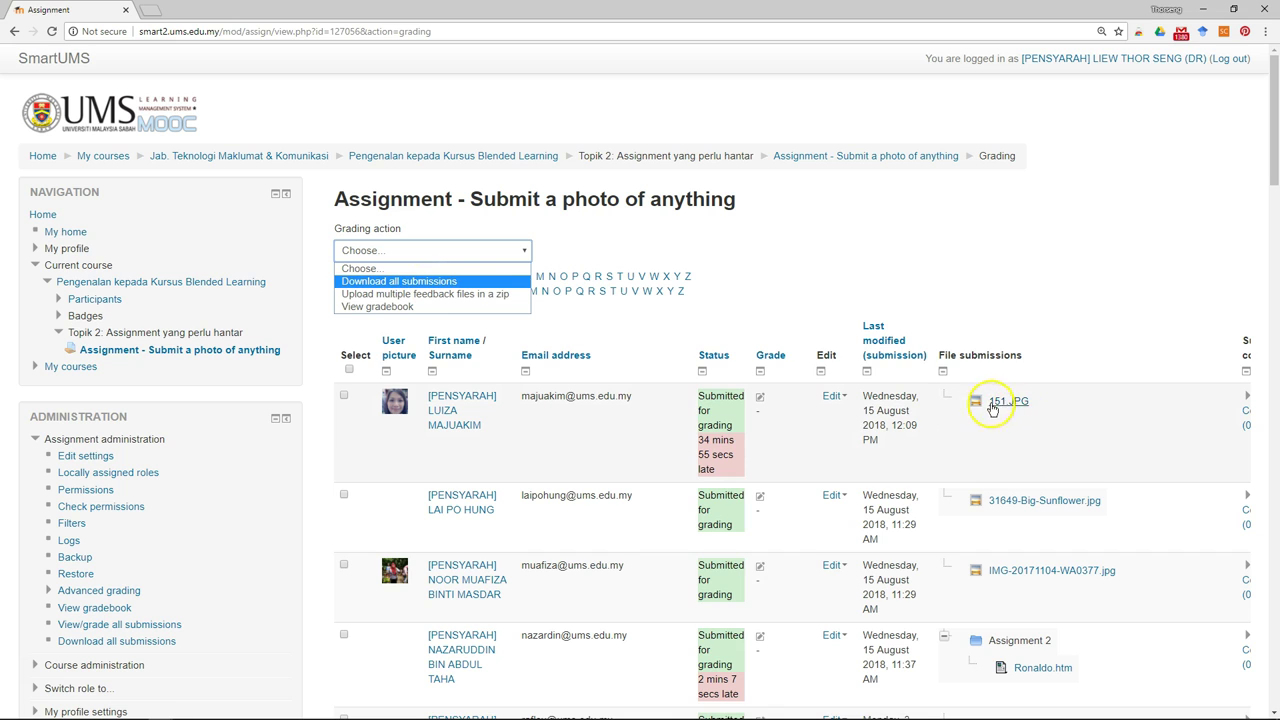
- Download all submissions as one zip and browse its photo files in WinRAR
click(434, 284)
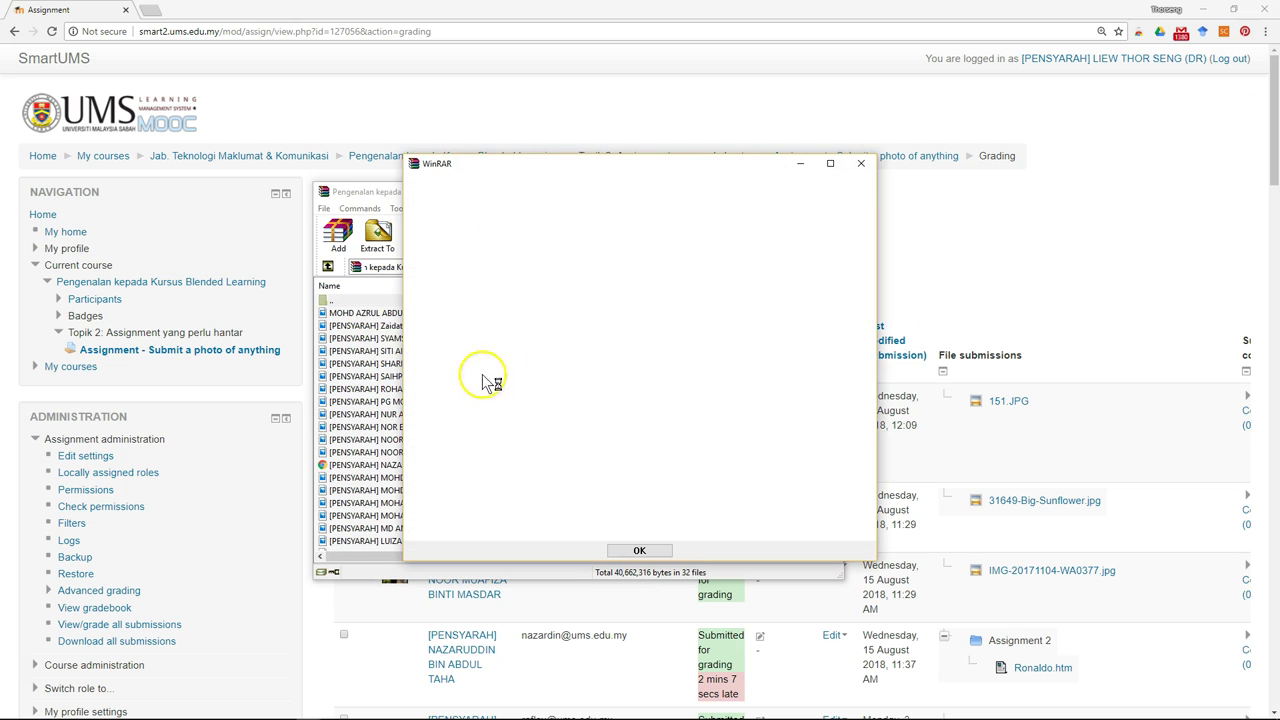
click(860, 163)
scroll(478, 413, down, 3)
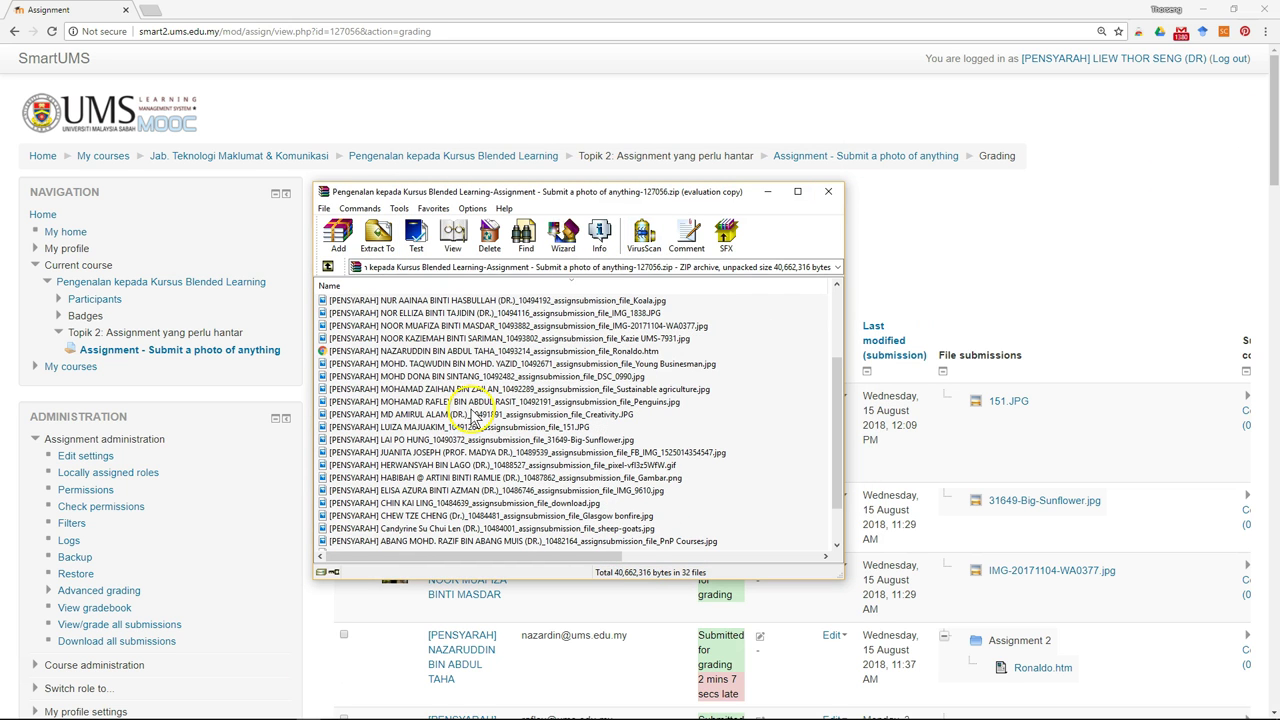
click(548, 390)
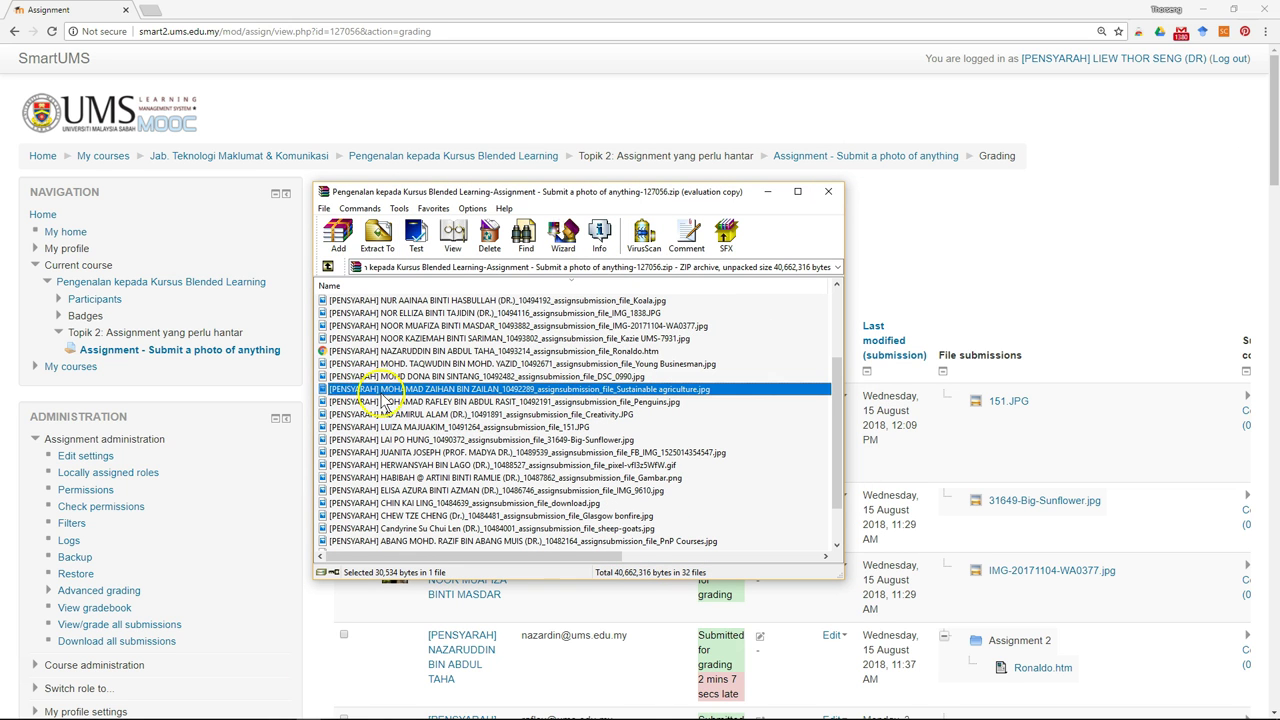
scroll(597, 452, down, 1)
scroll(592, 443, up, 4)
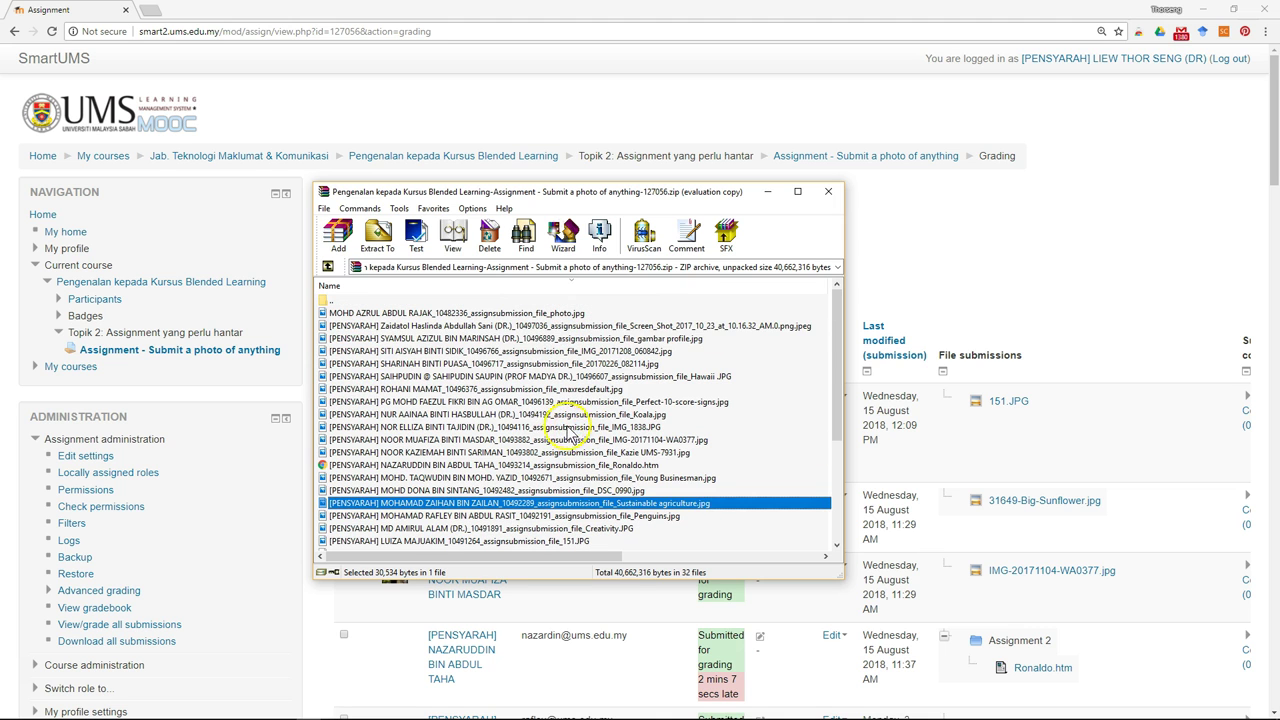
click(418, 340)
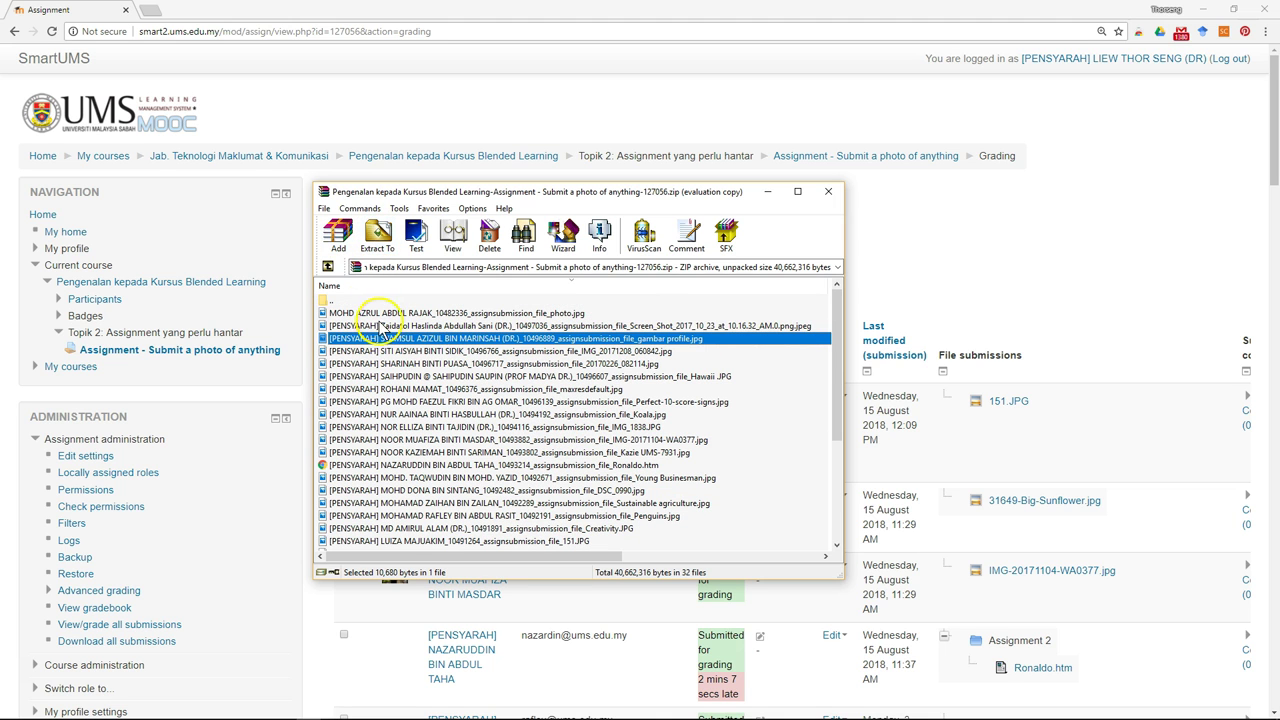
- Extract the 32 submission files into a matching folder under Downloads, then close WinRAR
click(342, 300)
click(378, 236)
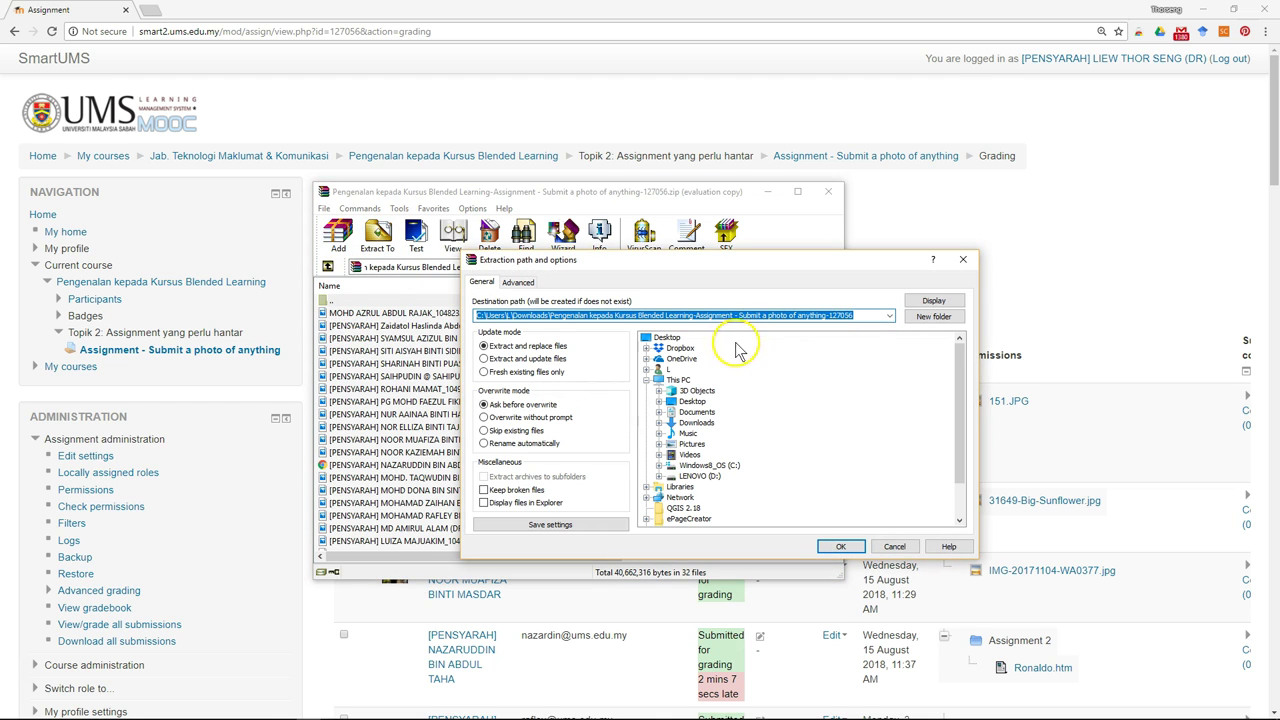
click(838, 548)
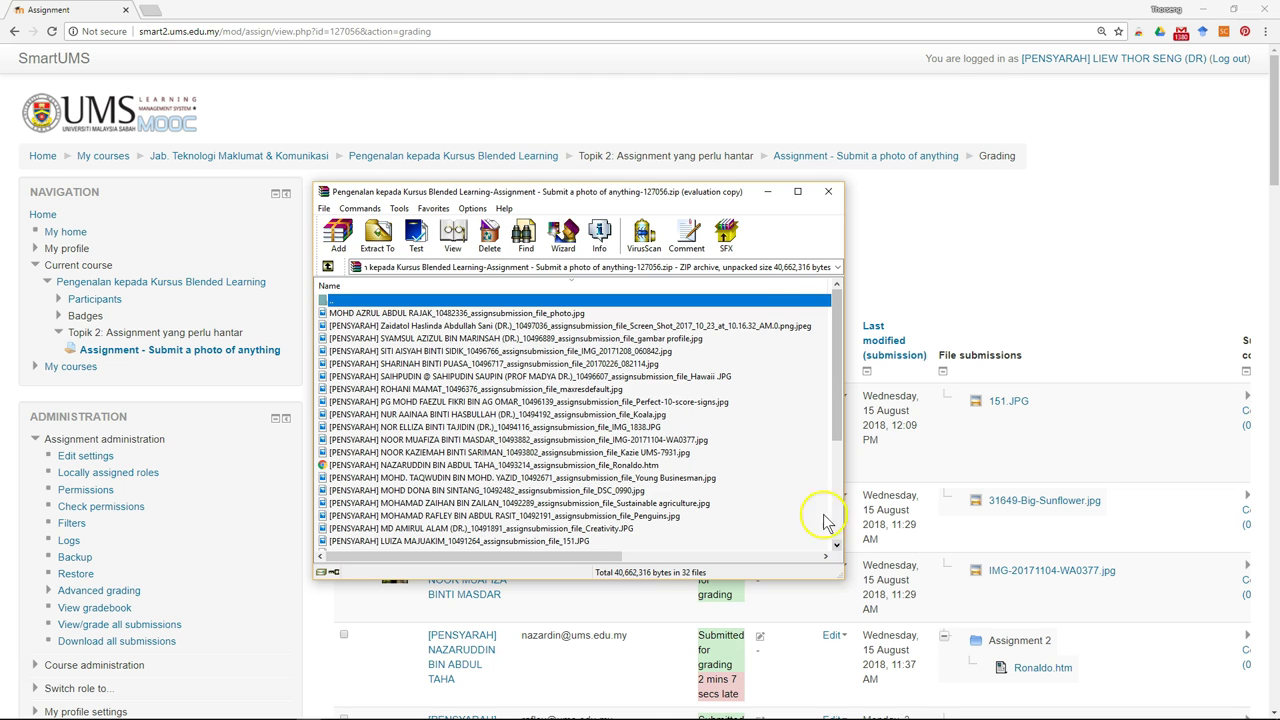
click(830, 191)
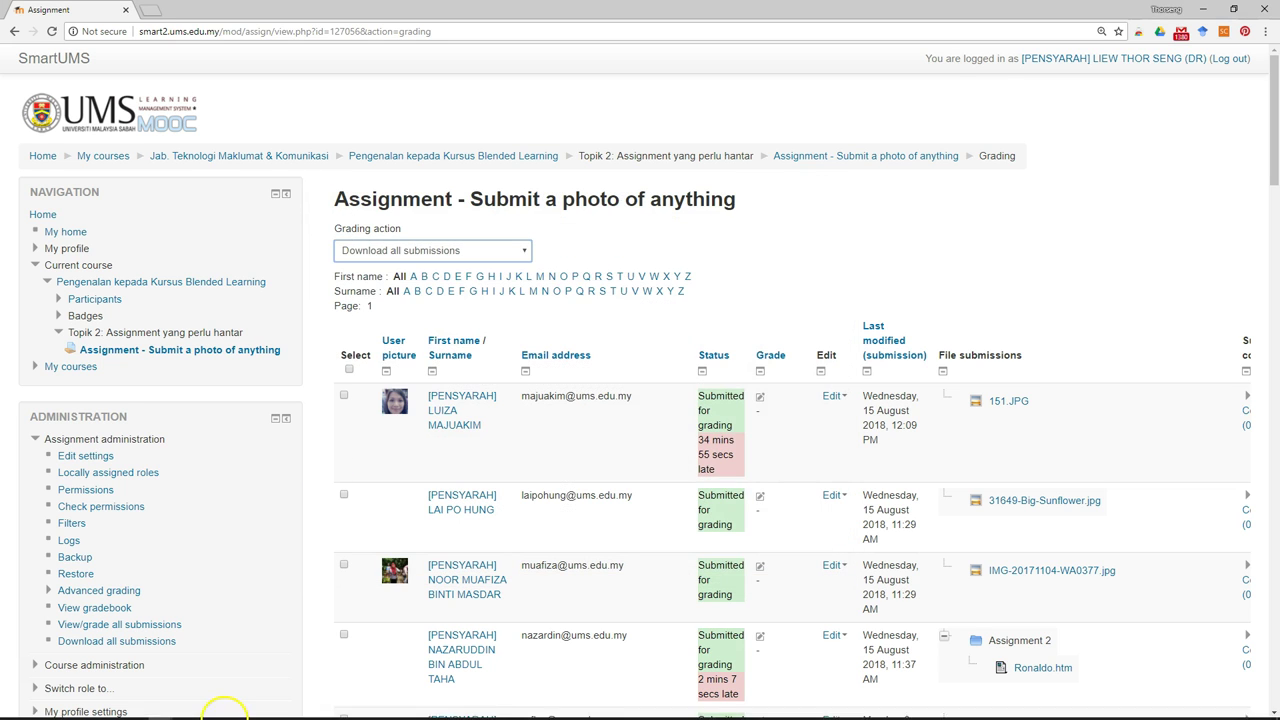
- Open the extracted assignment folder in Downloads, browse its 32 photos, then minimize it
click(259, 710)
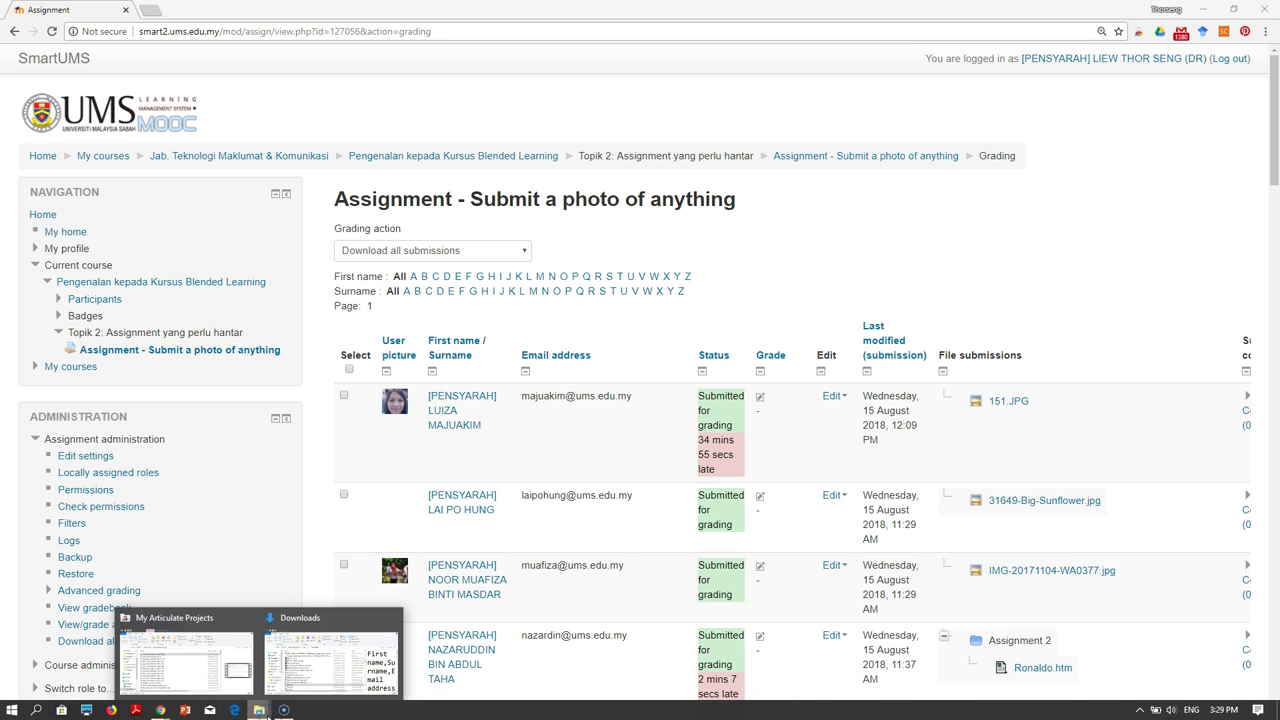
click(330, 660)
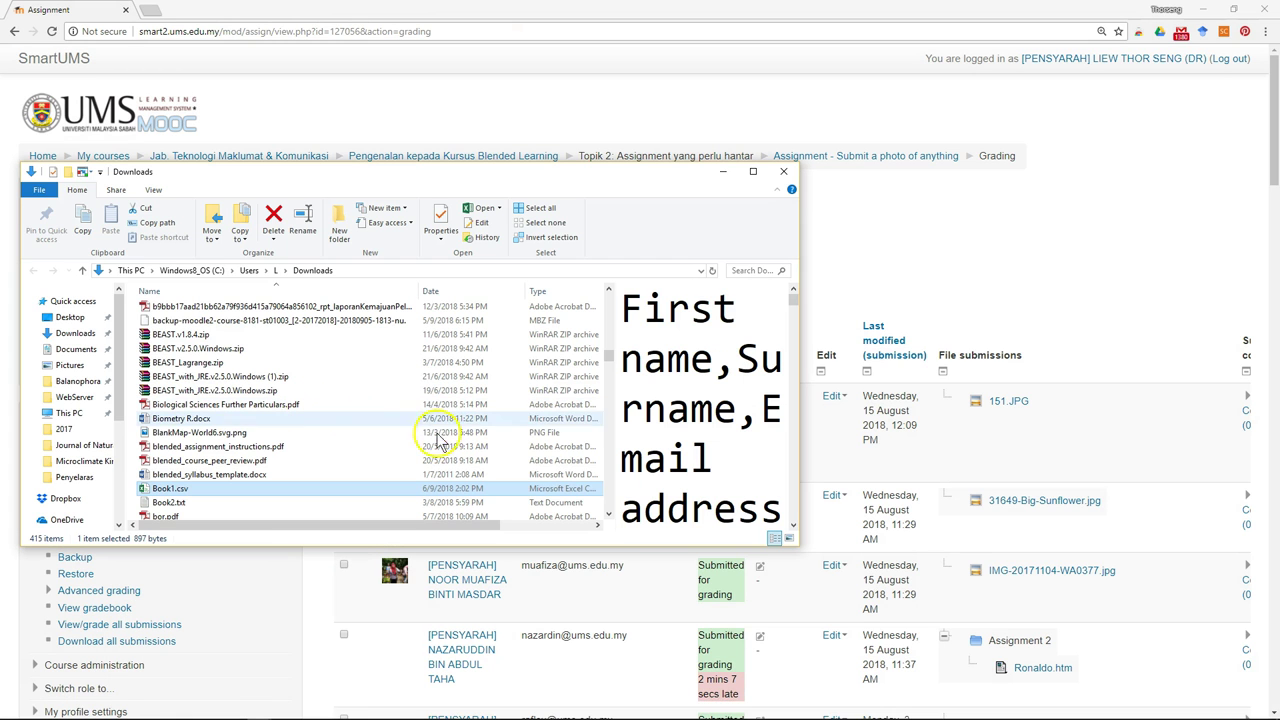
drag(608, 357, 608, 298)
scroll(310, 420, down, 1)
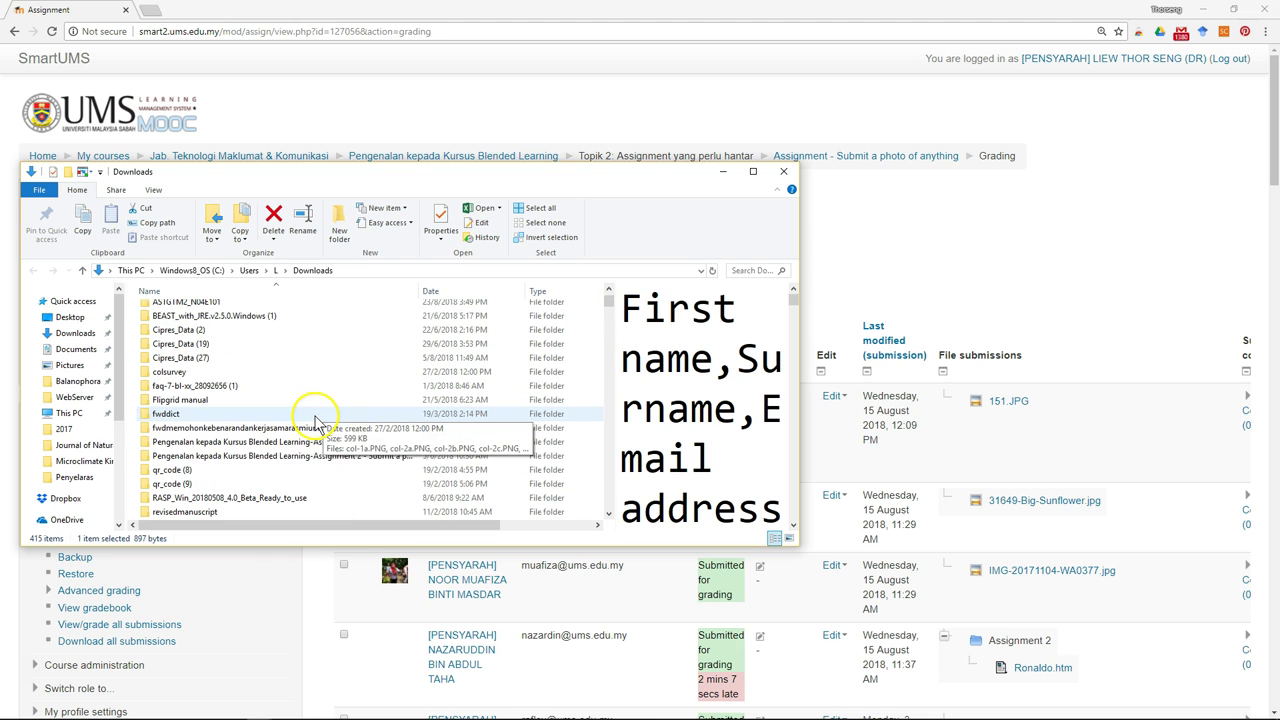
click(327, 443)
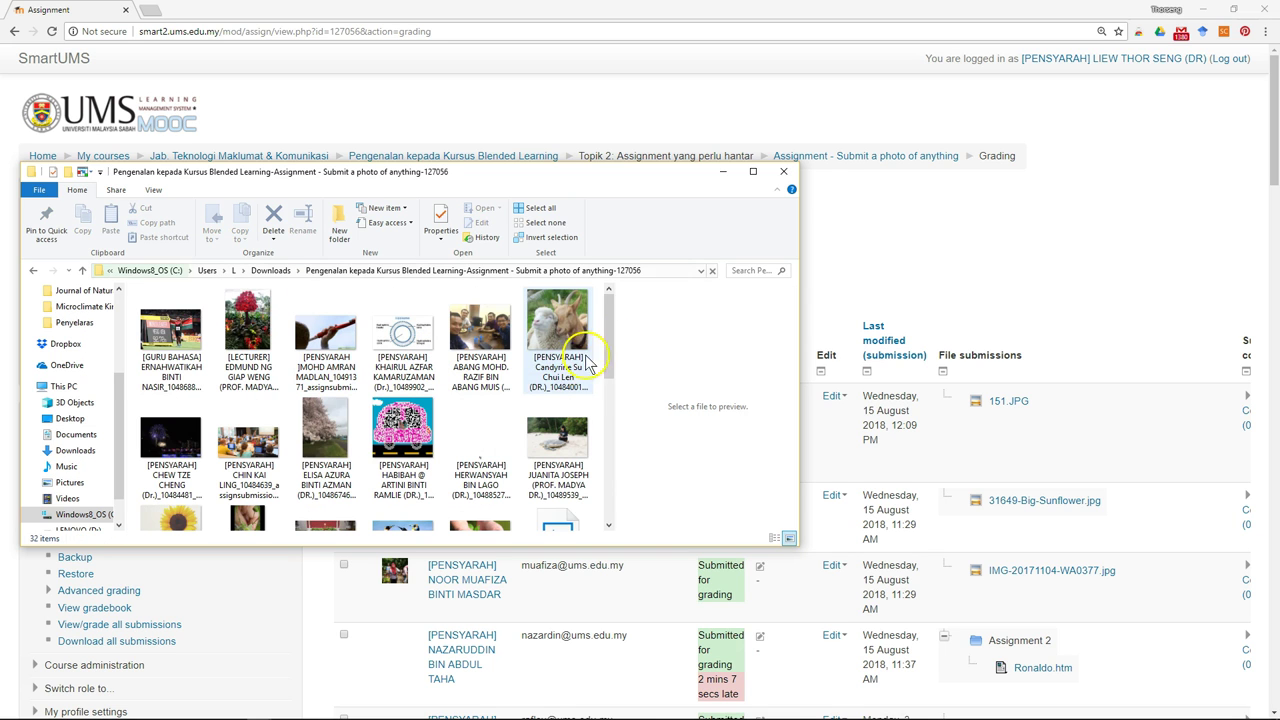
drag(606, 329, 596, 494)
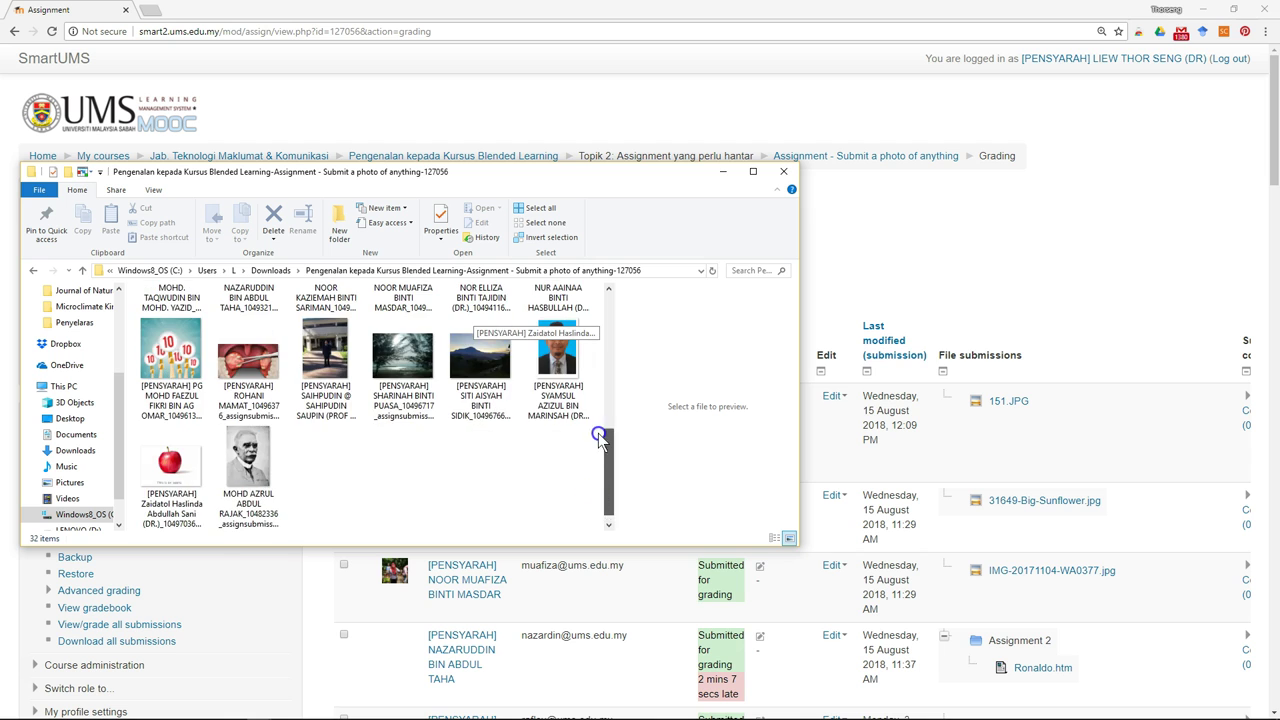
drag(598, 433, 599, 323)
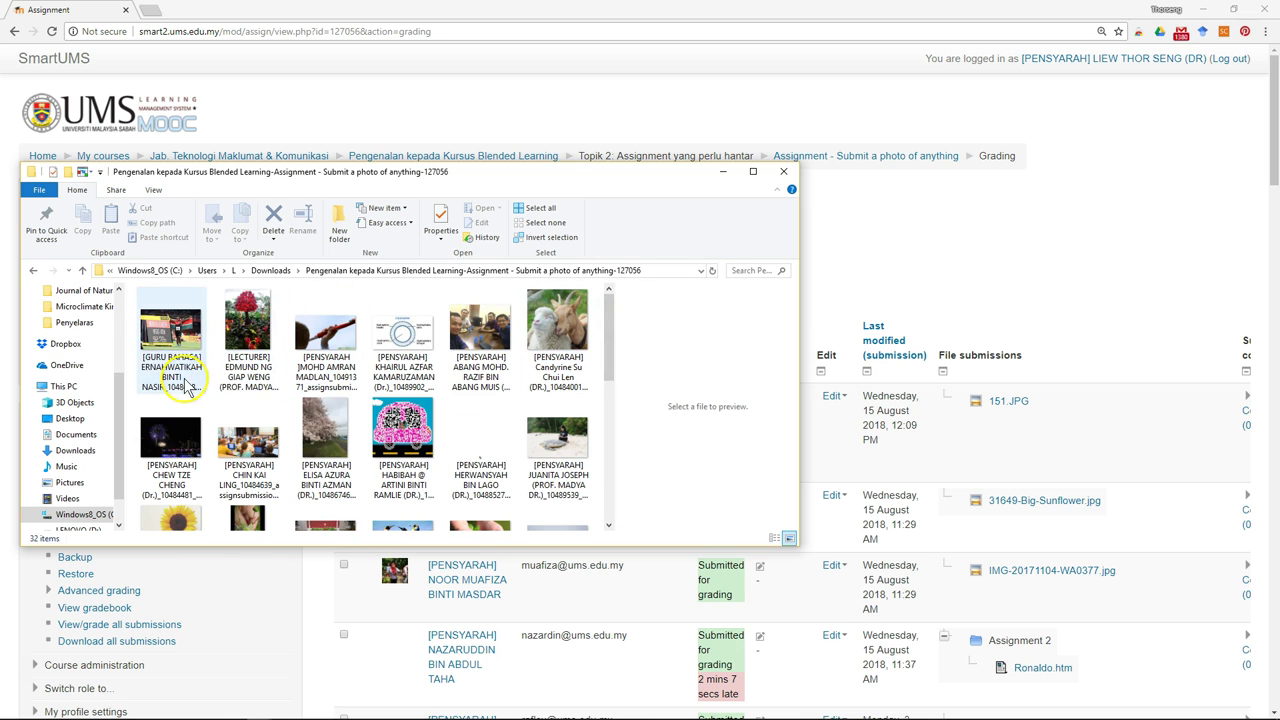
drag(609, 345, 617, 531)
click(723, 172)
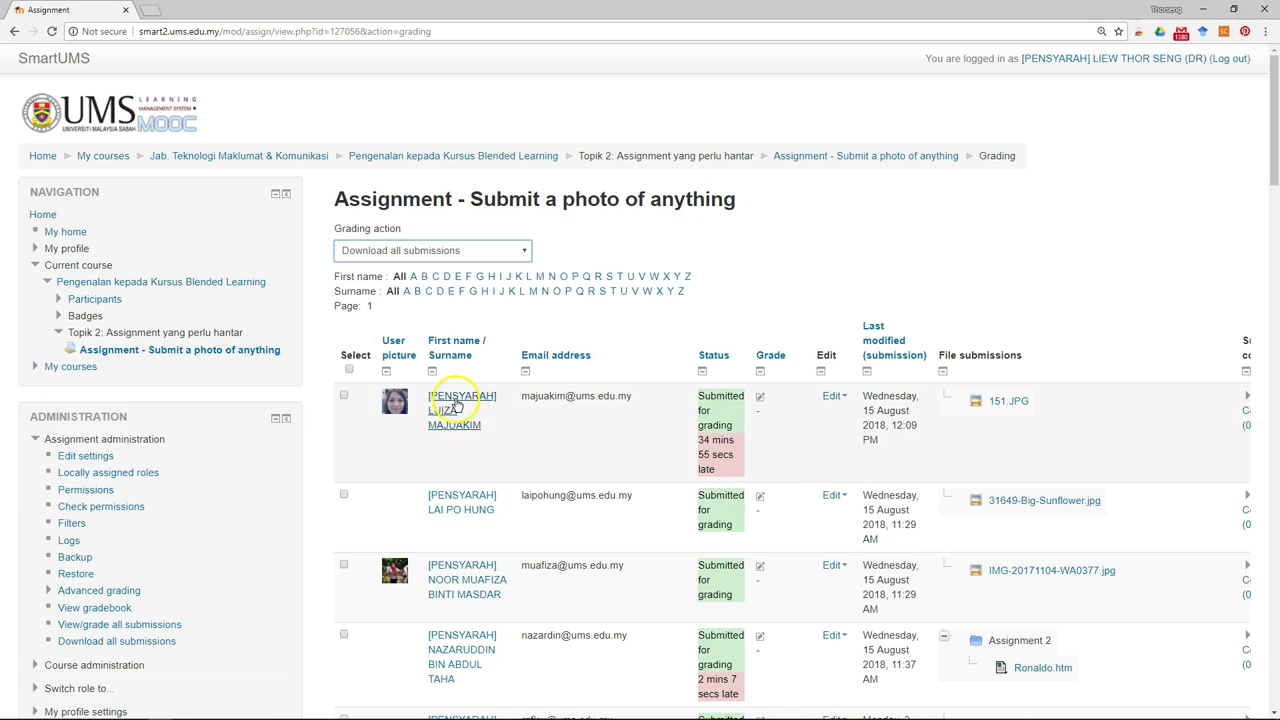
- Open grading for the first student's late 151.JPG submission
click(759, 400)
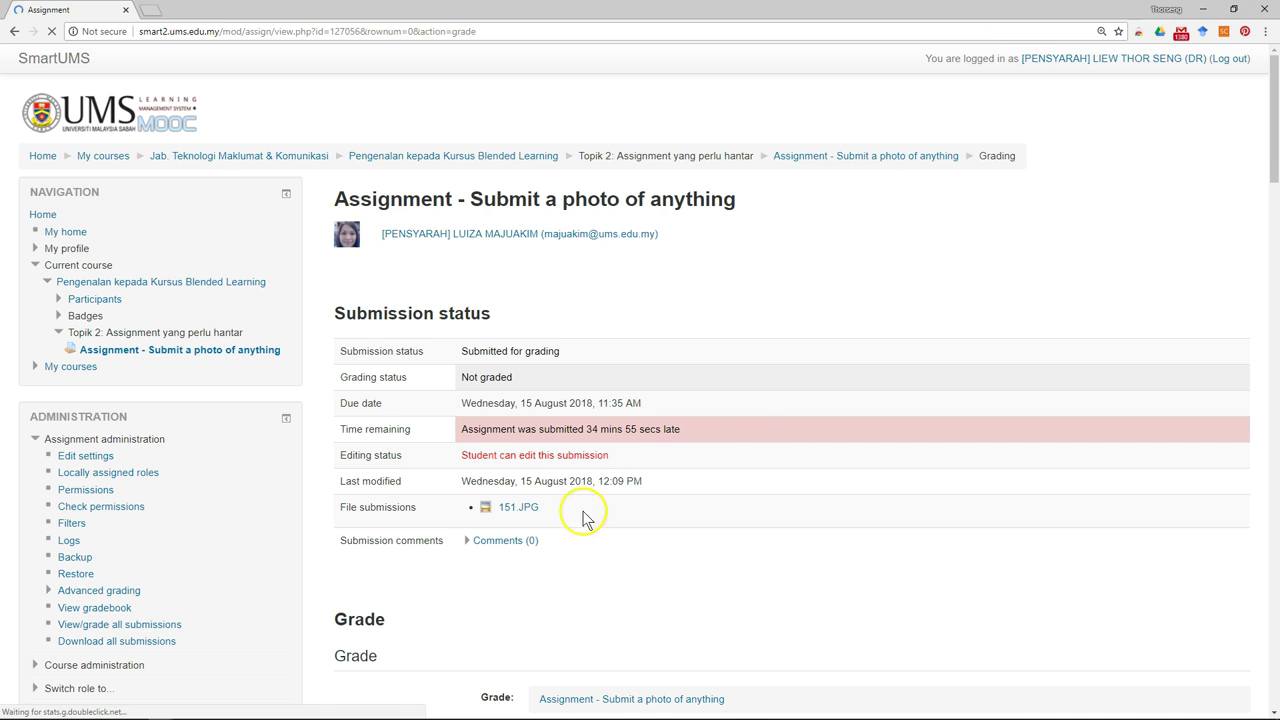
- Snap the submissions folder to the left half beside the Moodle grading page on the right
mouse_move(491, 712)
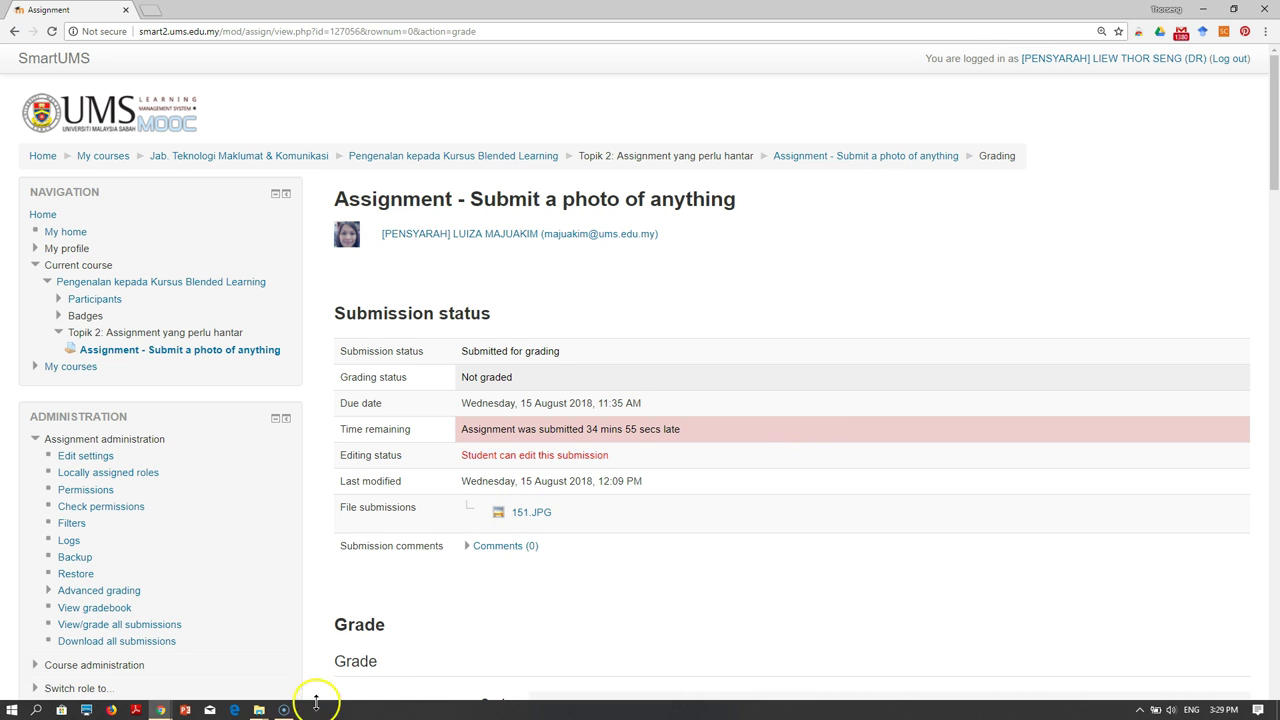
mouse_move(259, 710)
click(343, 674)
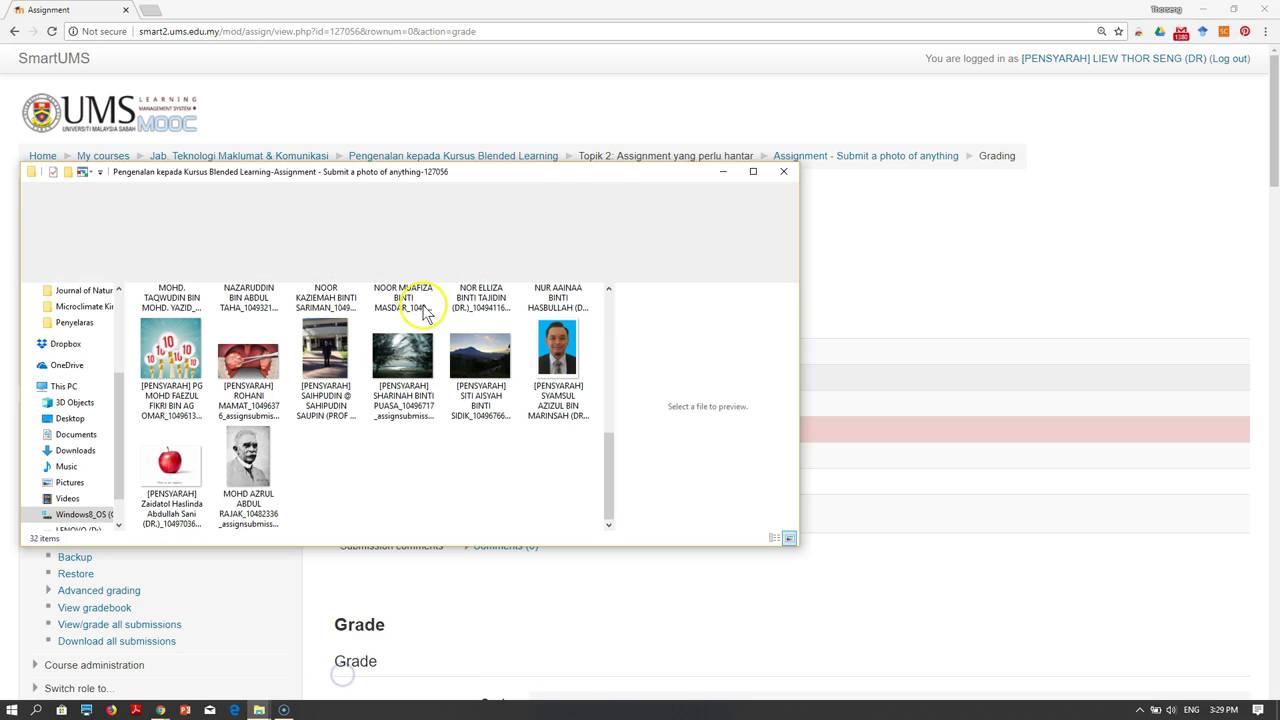
click(754, 174)
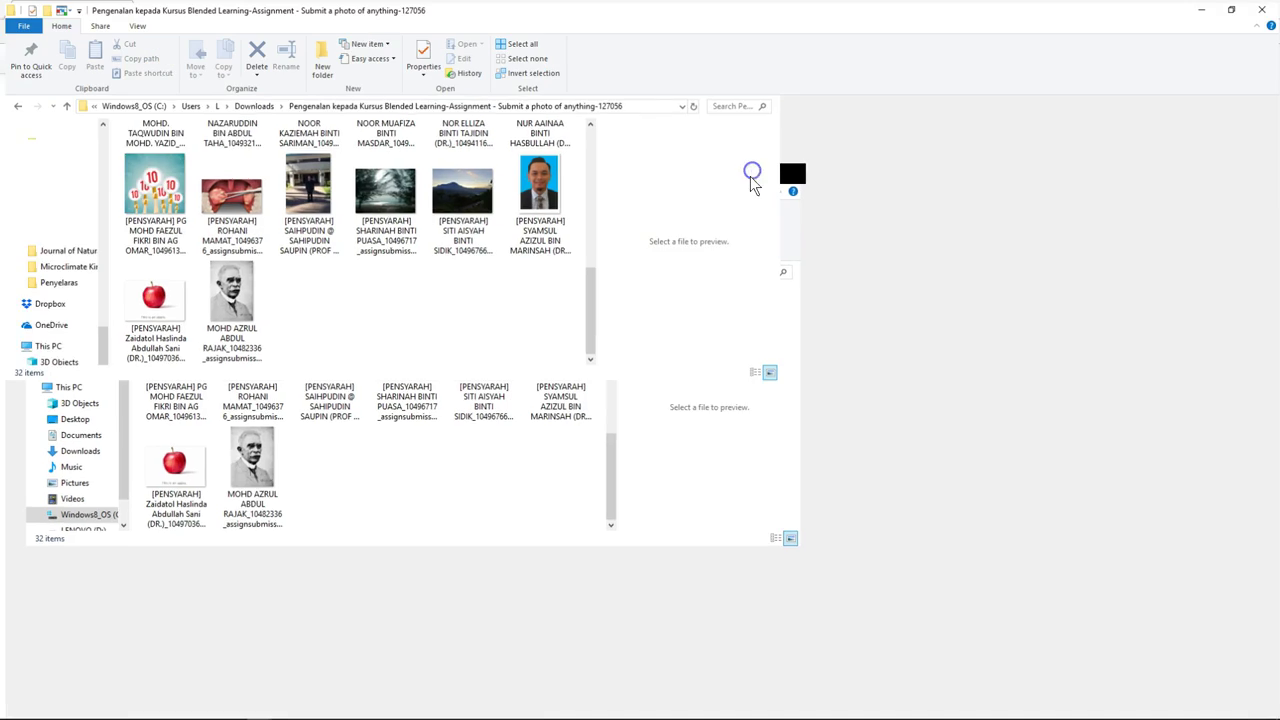
click(1236, 7)
drag(606, 180, 1, 212)
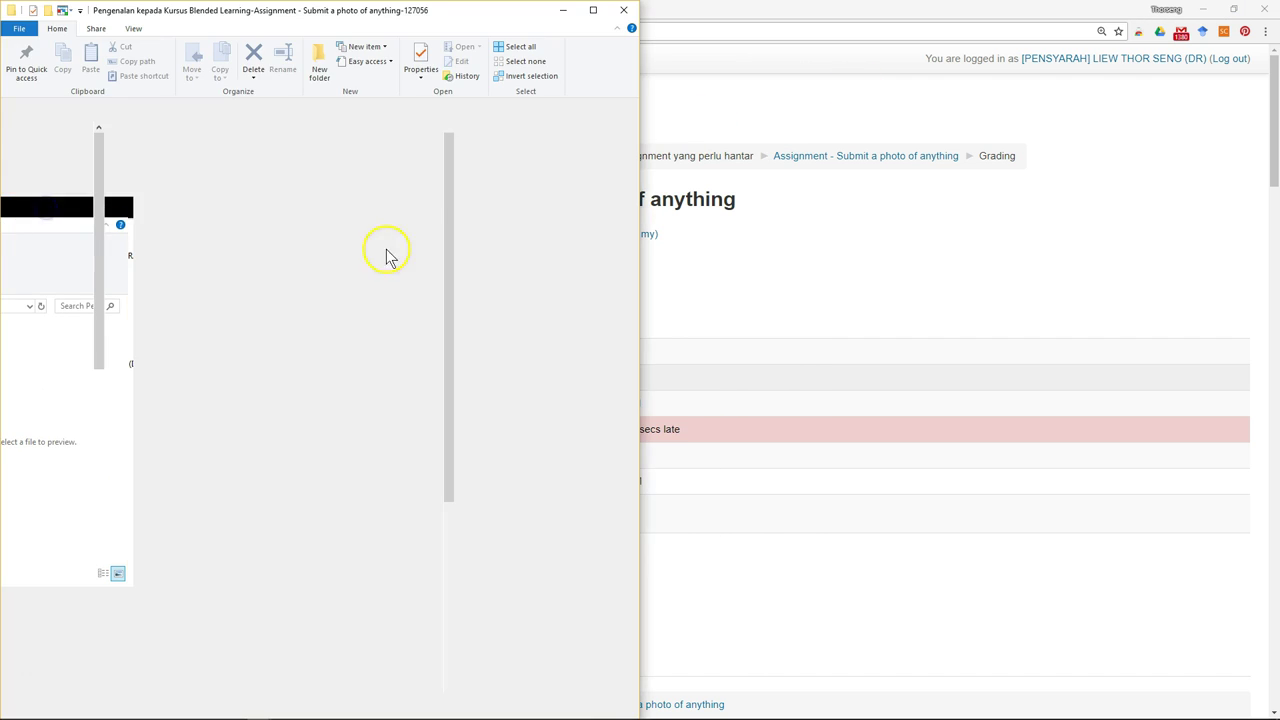
click(783, 249)
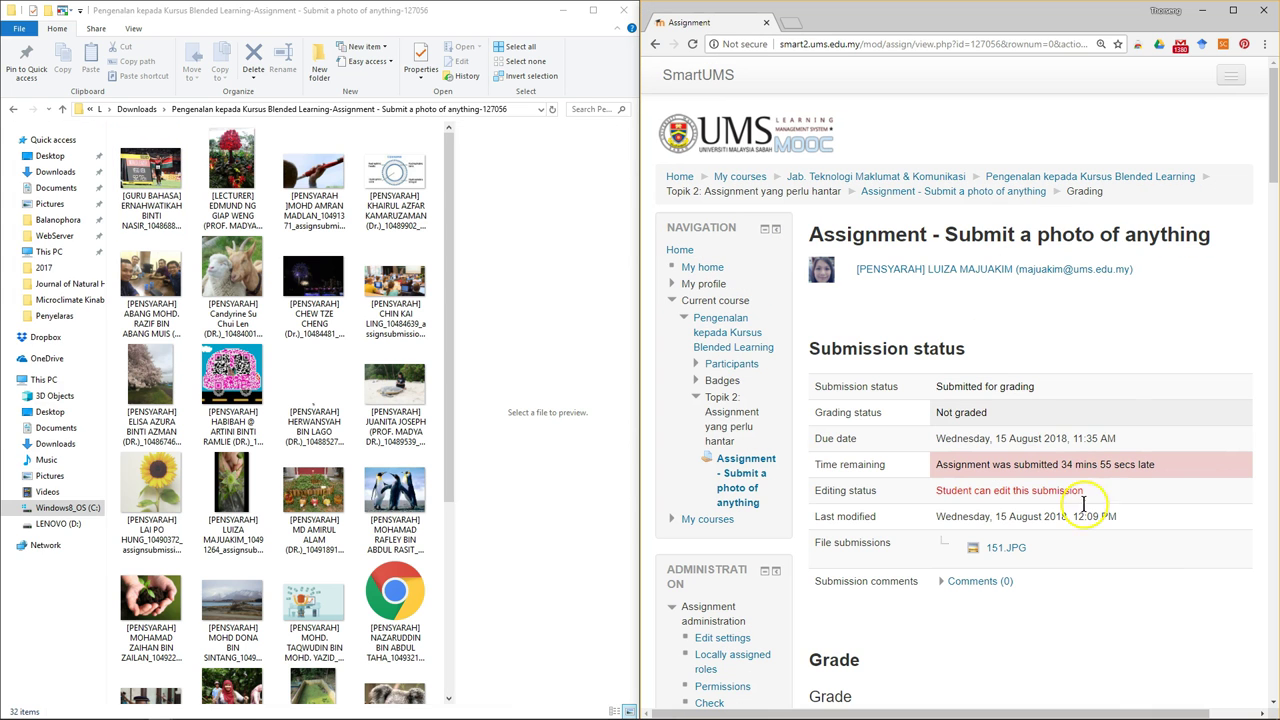
- Find and select the 151.JPG photo of the student being graded
scroll(1034, 334, down, 5)
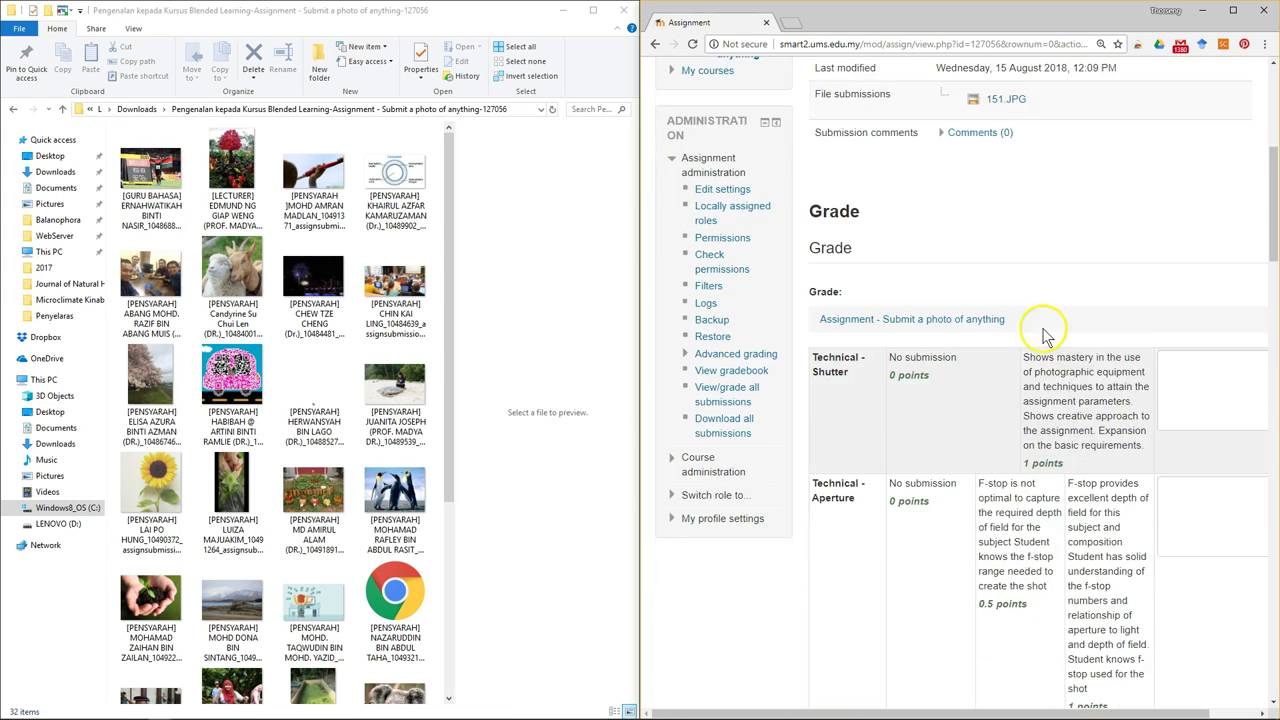
scroll(1043, 337, down, 2)
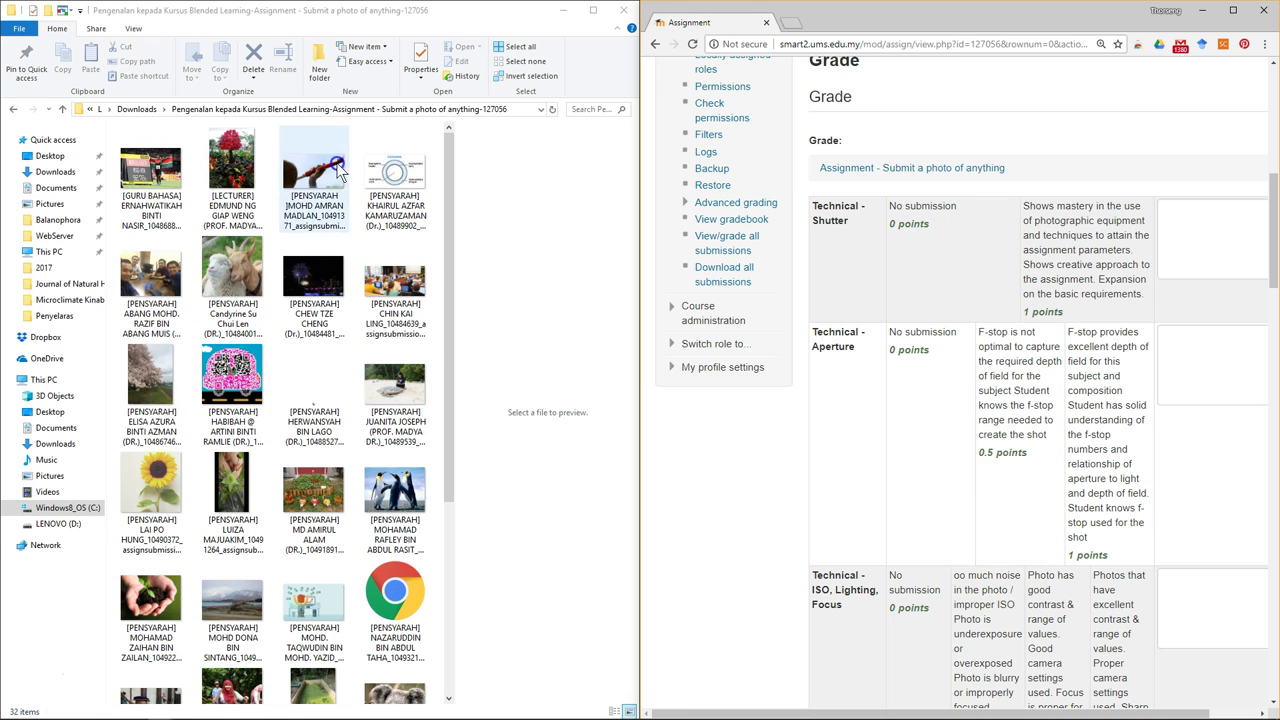
click(340, 172)
scroll(925, 270, up, 6)
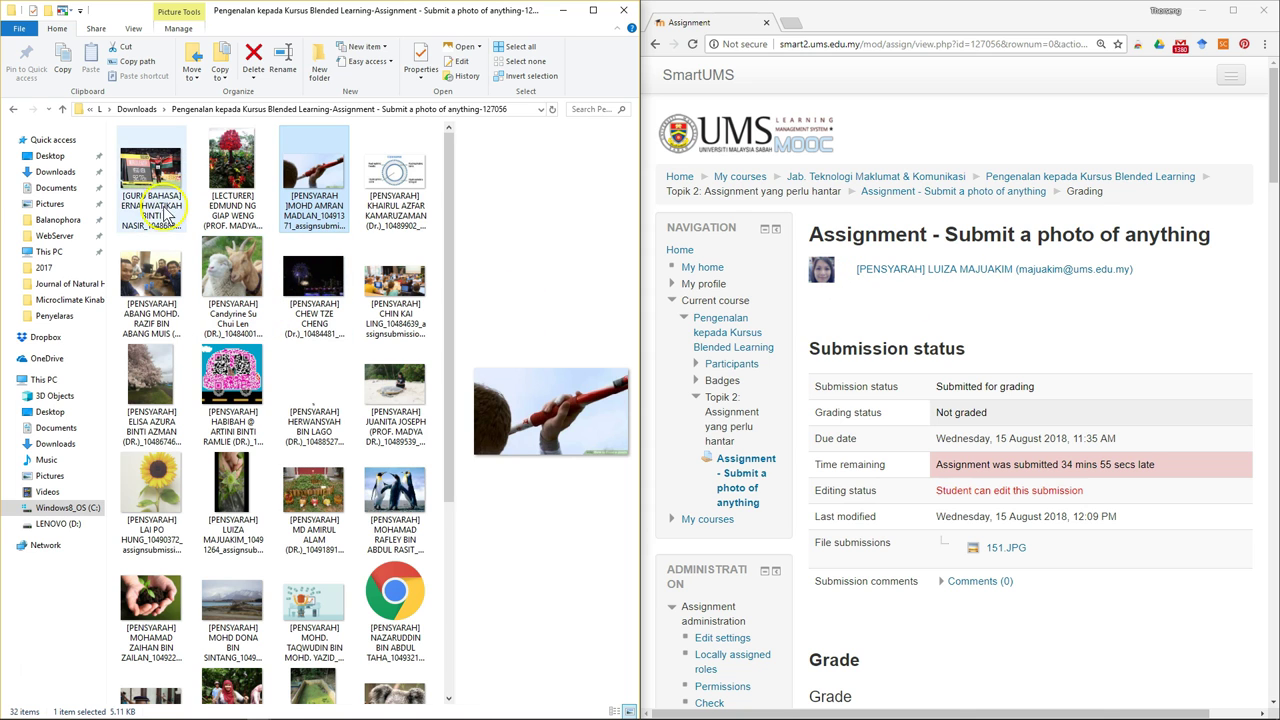
click(150, 200)
scroll(350, 368, down, 3)
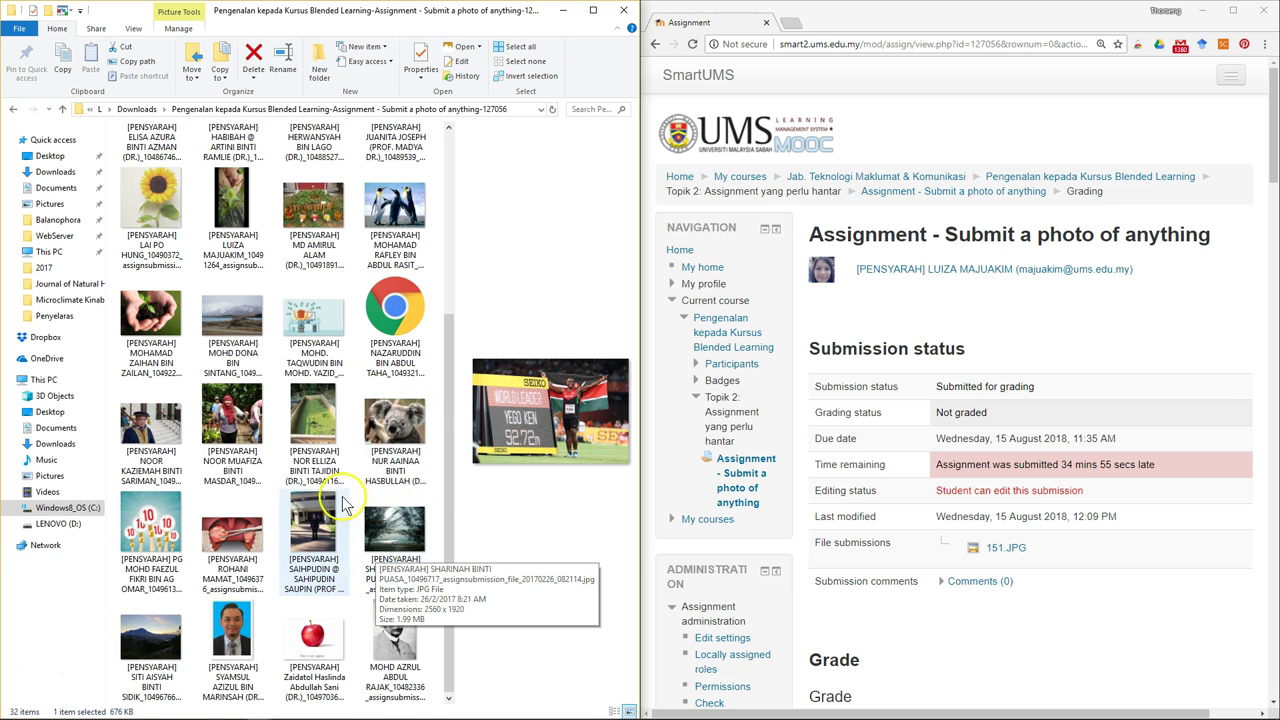
click(235, 210)
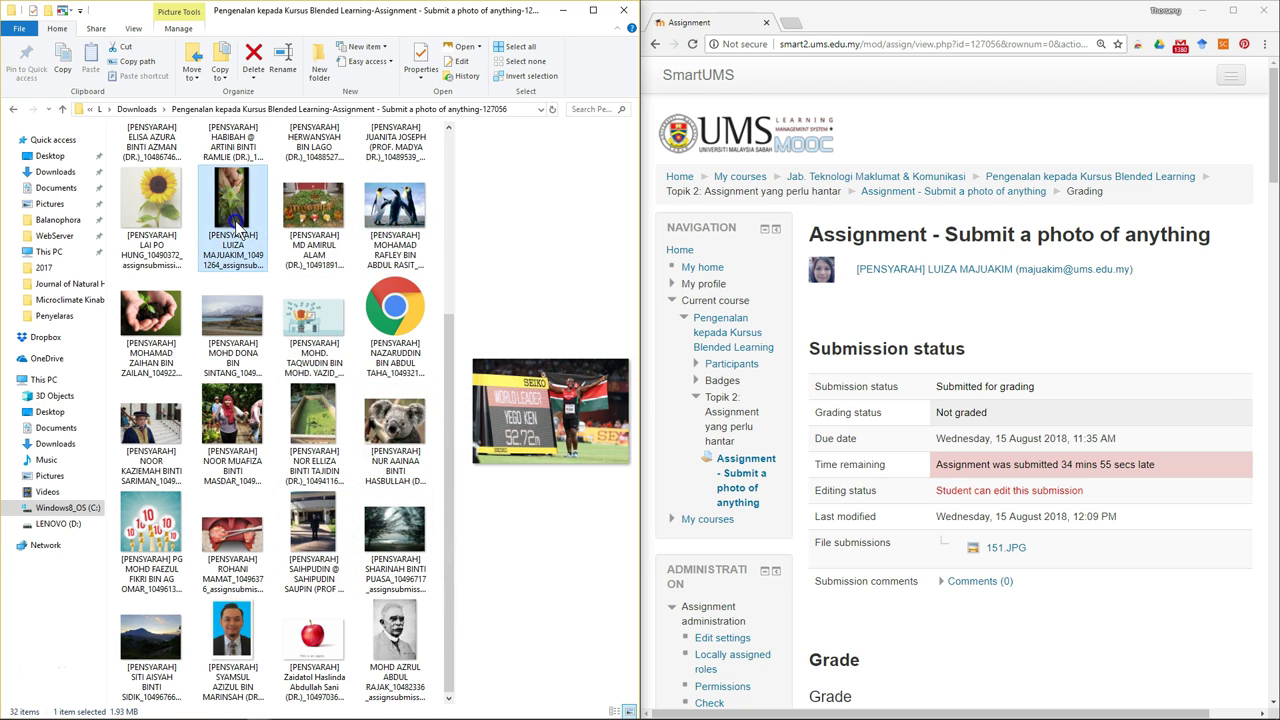
- View 151.JPG full size and rate Shutter 1, Aperture 0, ISO 1, Composition 0.5
double_click(237, 211)
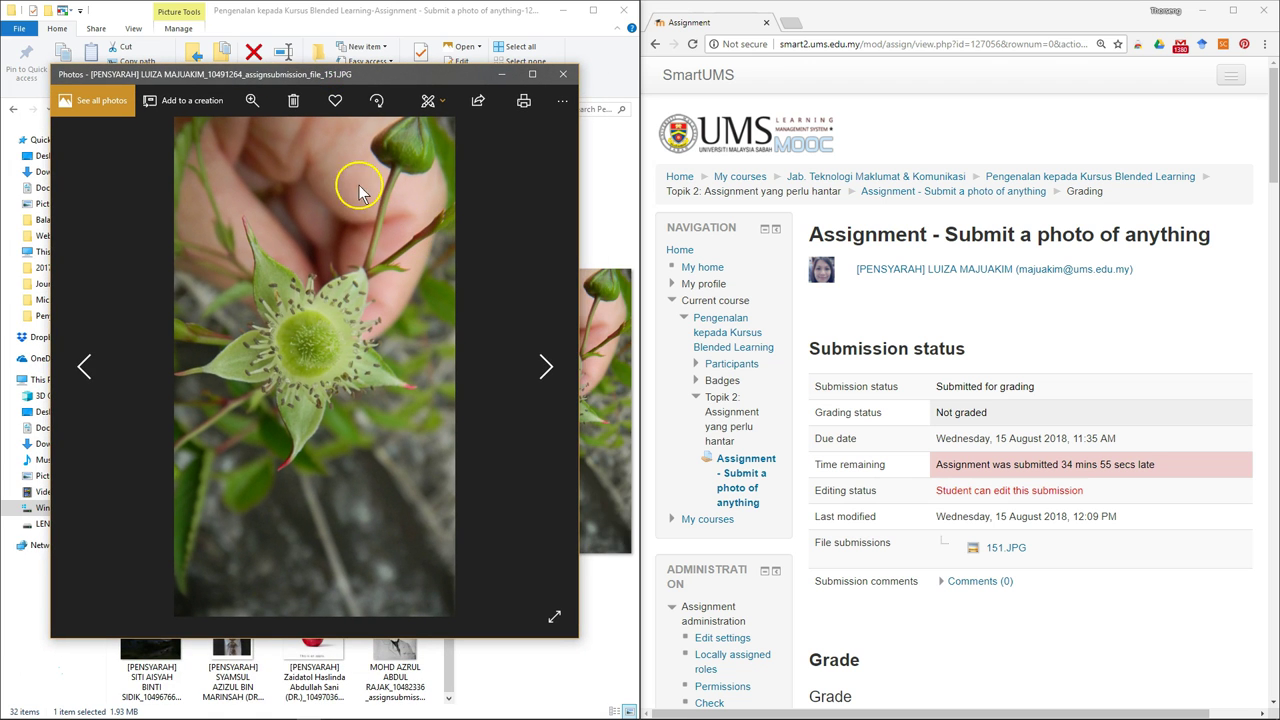
scroll(994, 363, down, 6)
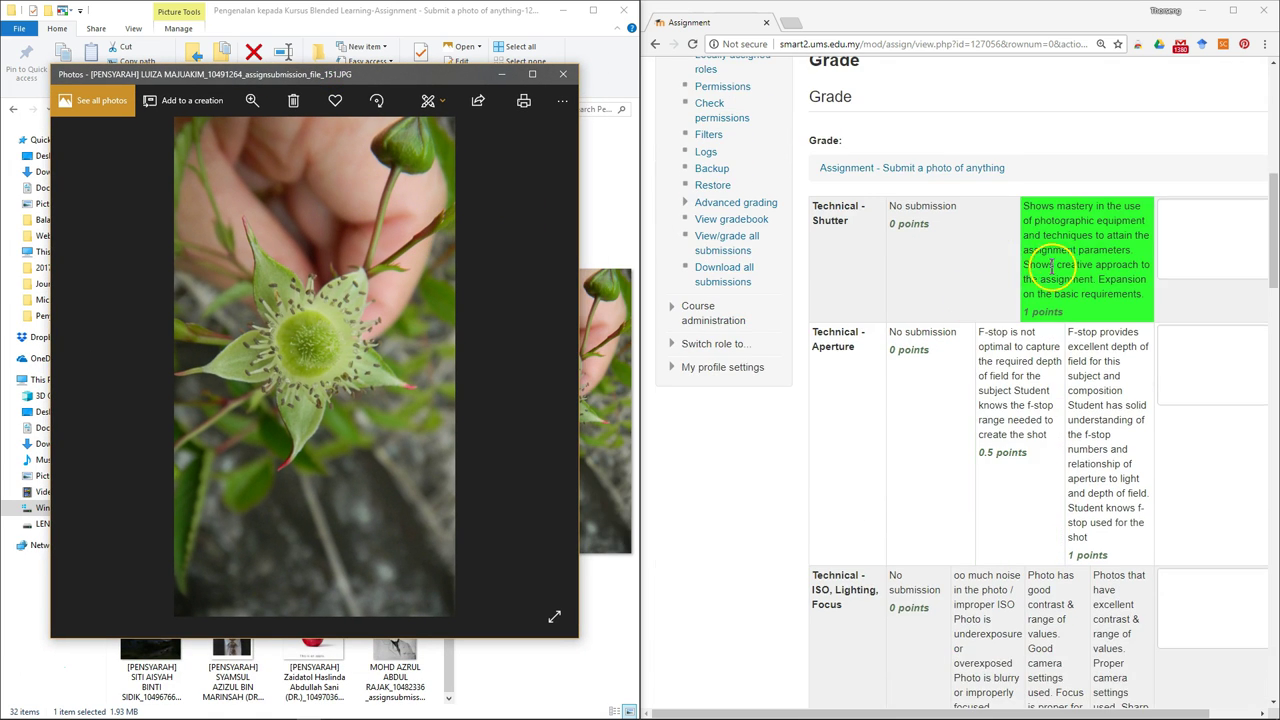
click(1050, 265)
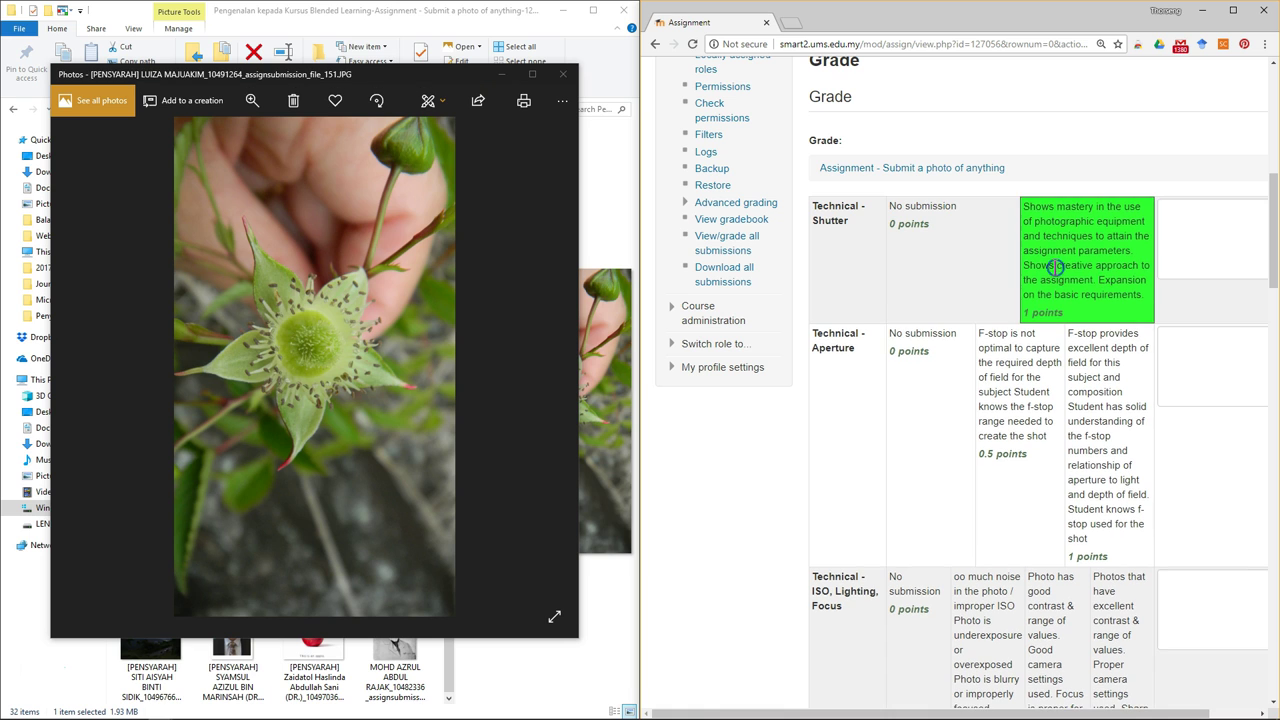
click(919, 449)
scroll(934, 434, down, 2)
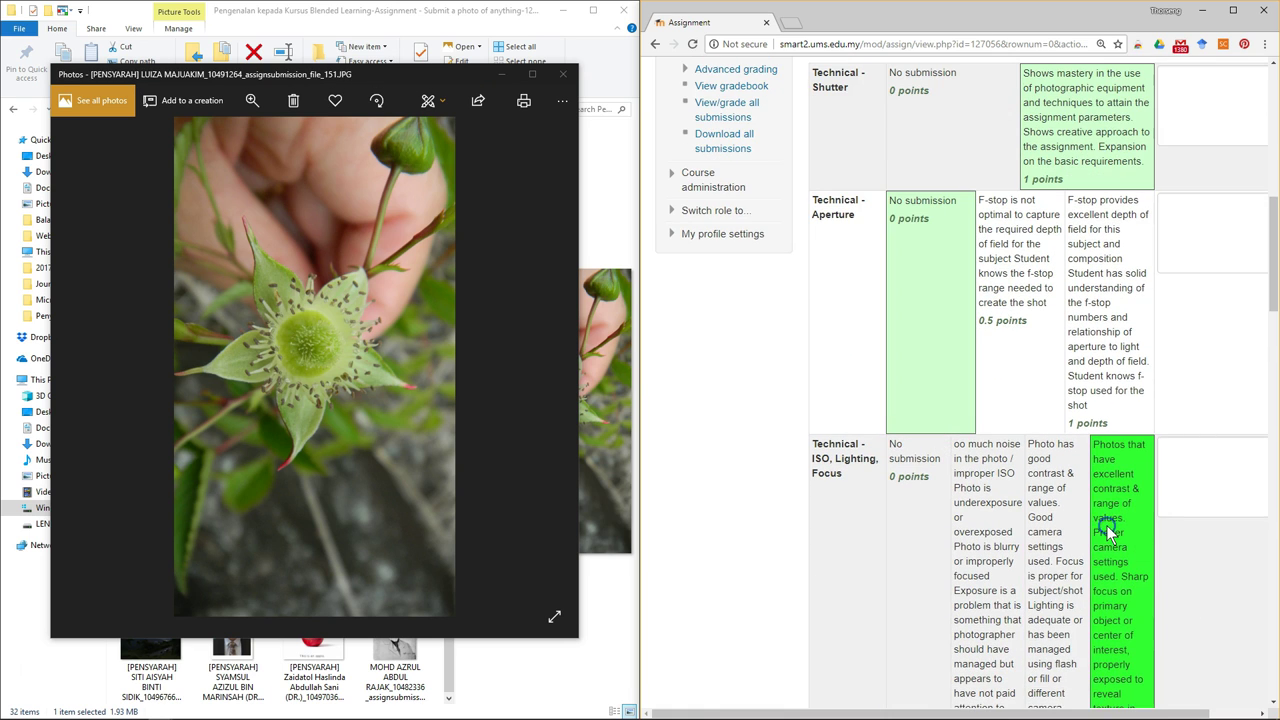
click(1107, 531)
scroll(1000, 540, down, 3)
click(1007, 573)
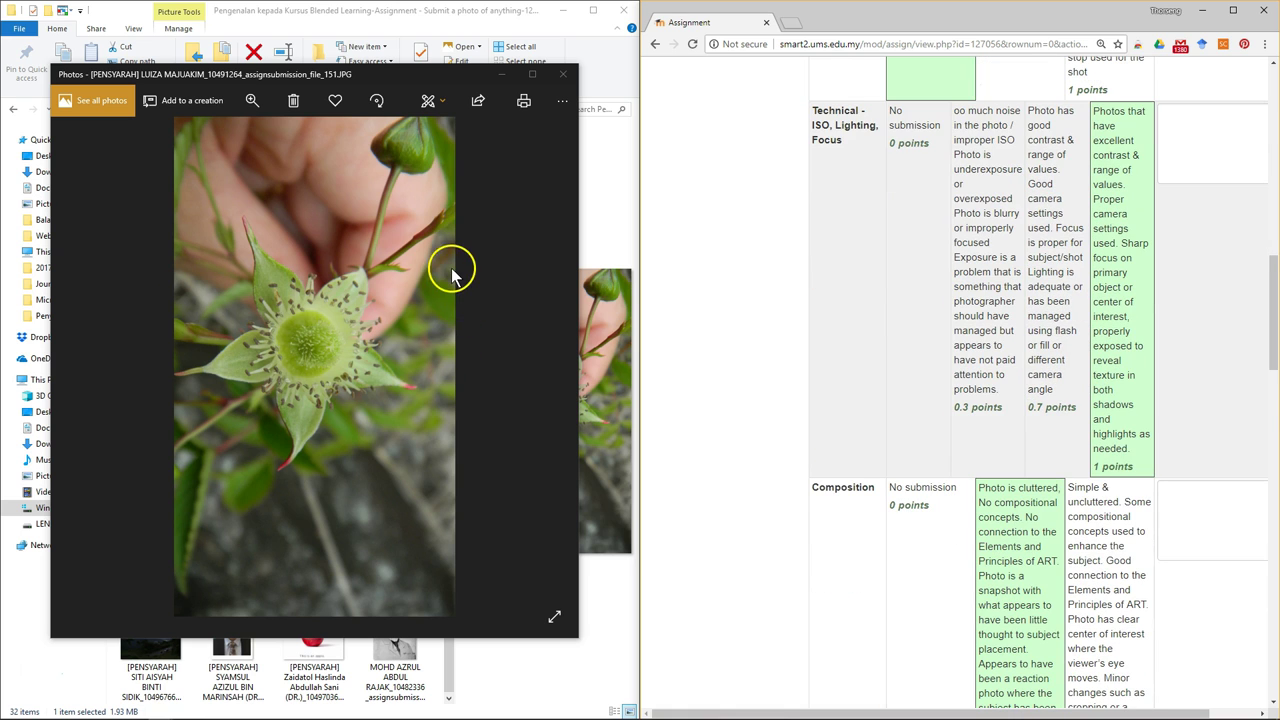
- Rate Subject Matter as a snapshot and save, moving to the next student
scroll(443, 282, down, 1)
scroll(443, 282, up, 1)
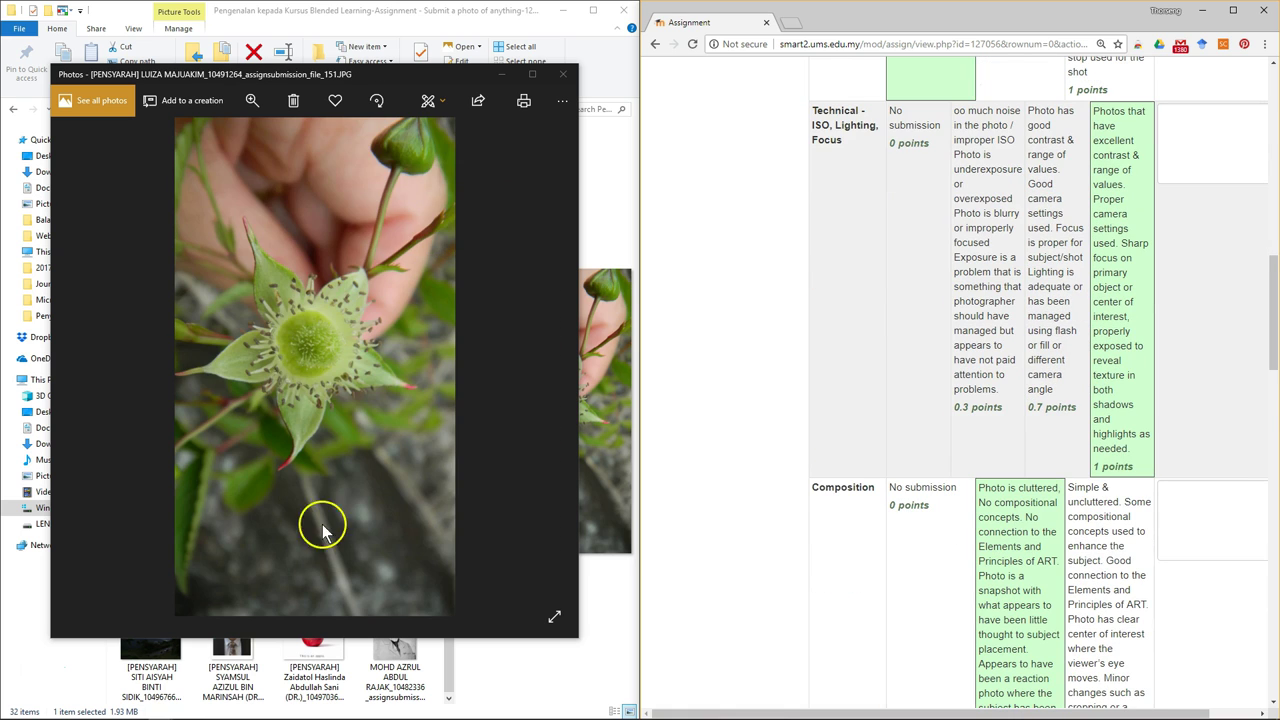
scroll(1187, 486, down, 6)
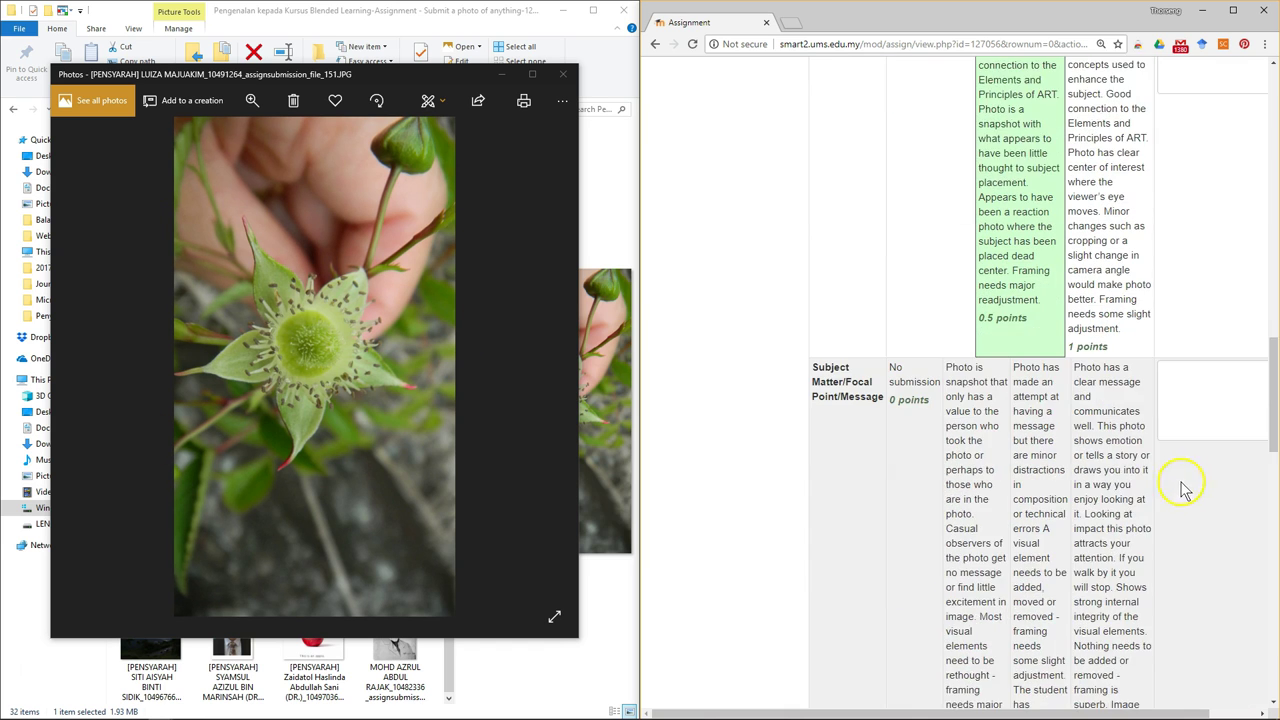
click(998, 405)
scroll(1040, 460, down, 10)
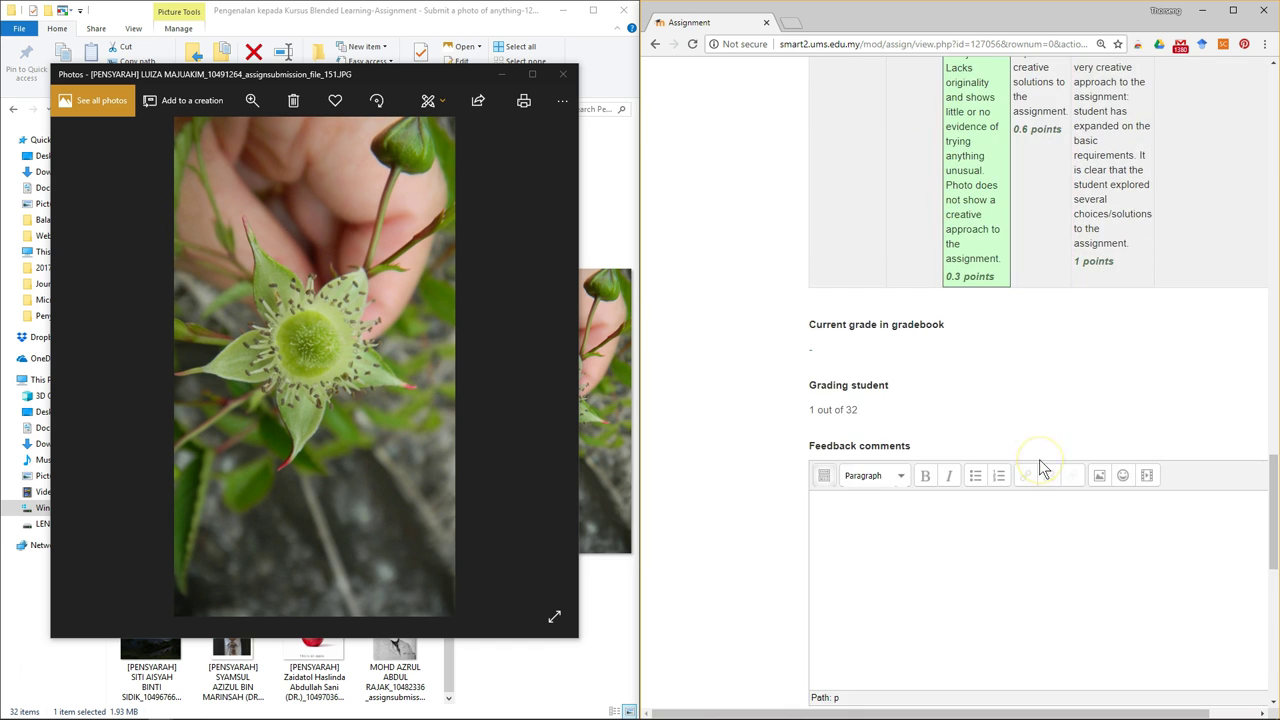
scroll(1040, 460, down, 5)
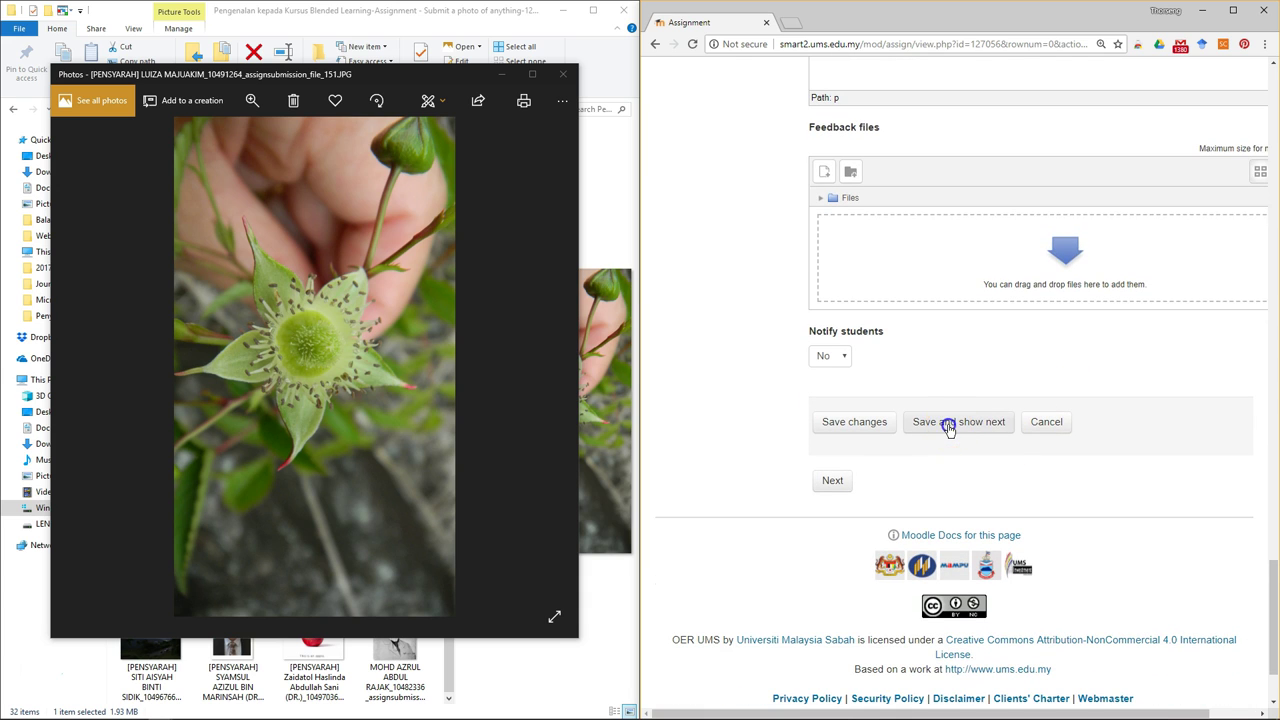
click(949, 424)
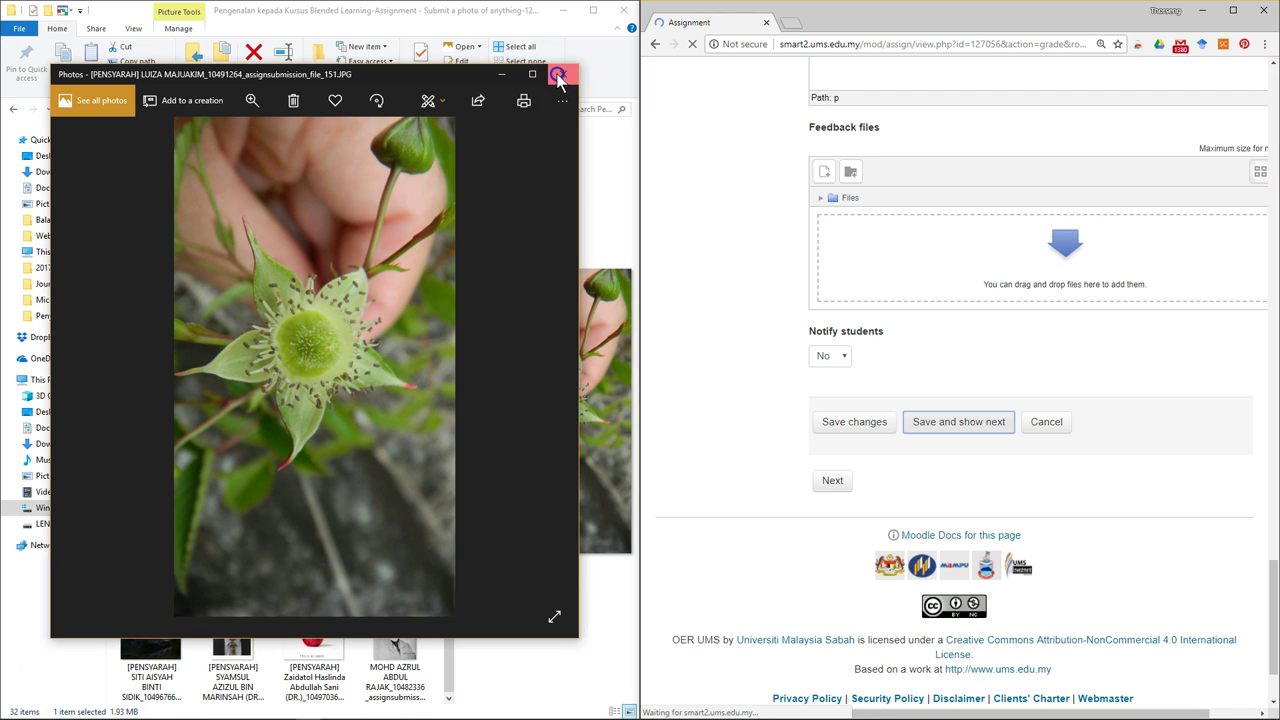
- Preview 31649-Big-Sunflower.jpg and rate Shutter No submission, Aperture 1, ISO 0.3
click(561, 77)
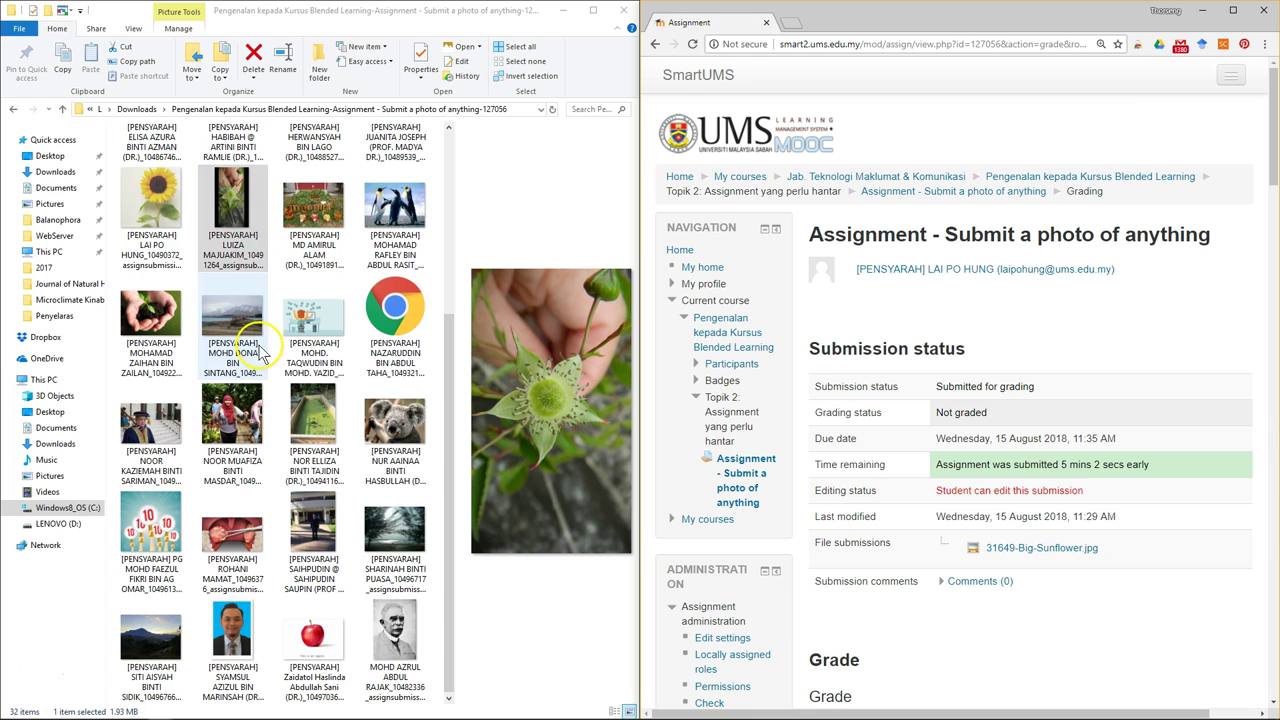
click(155, 220)
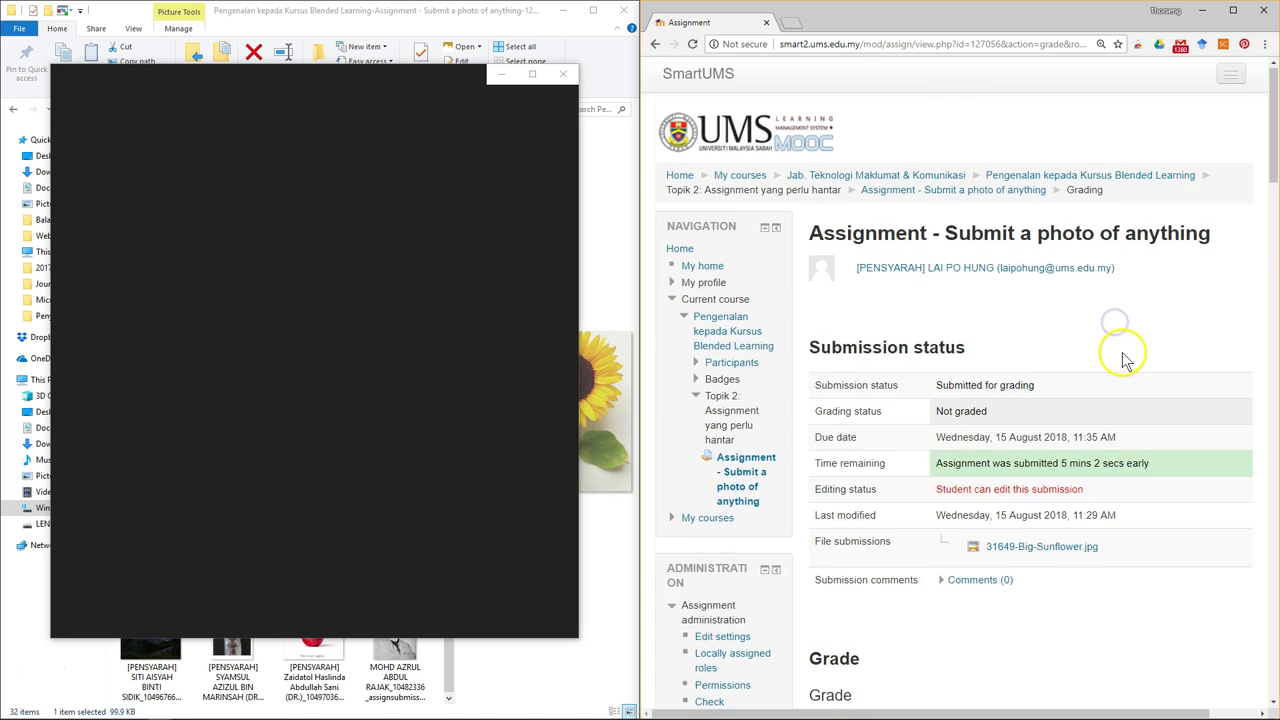
scroll(1115, 330, down, 5)
click(954, 416)
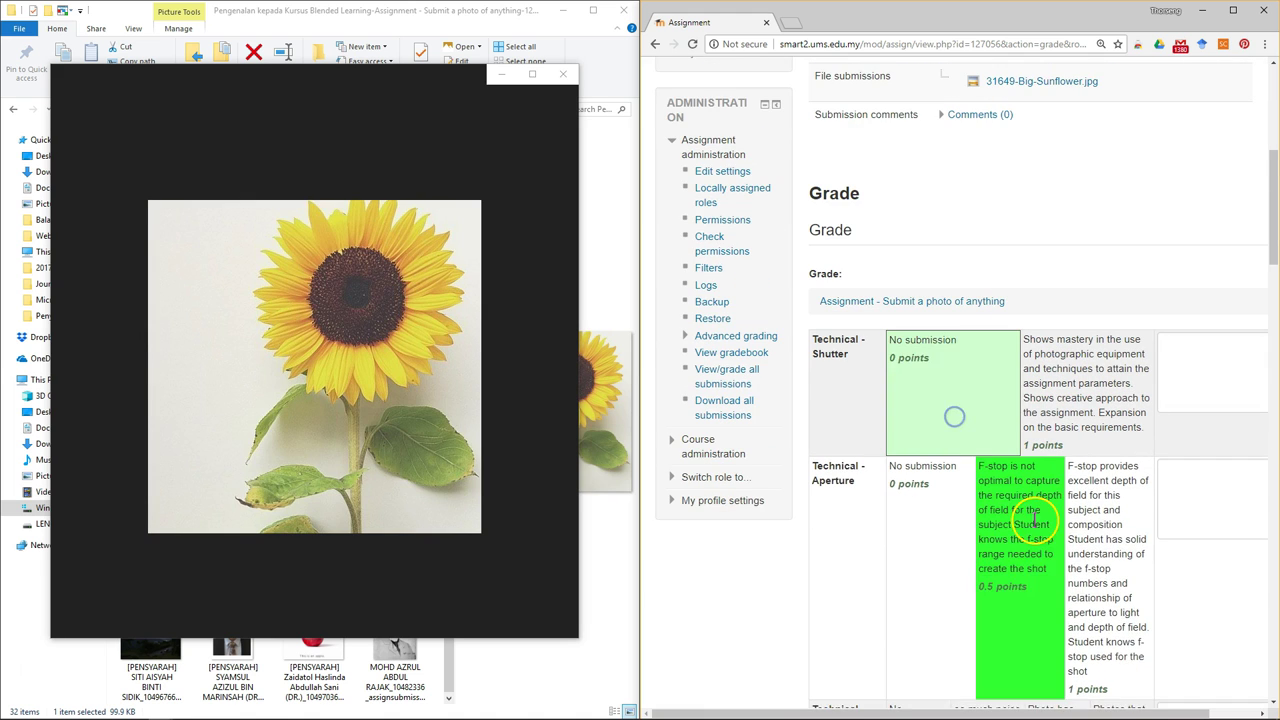
scroll(1034, 520, down, 3)
click(1089, 363)
scroll(1089, 363, down, 3)
click(985, 442)
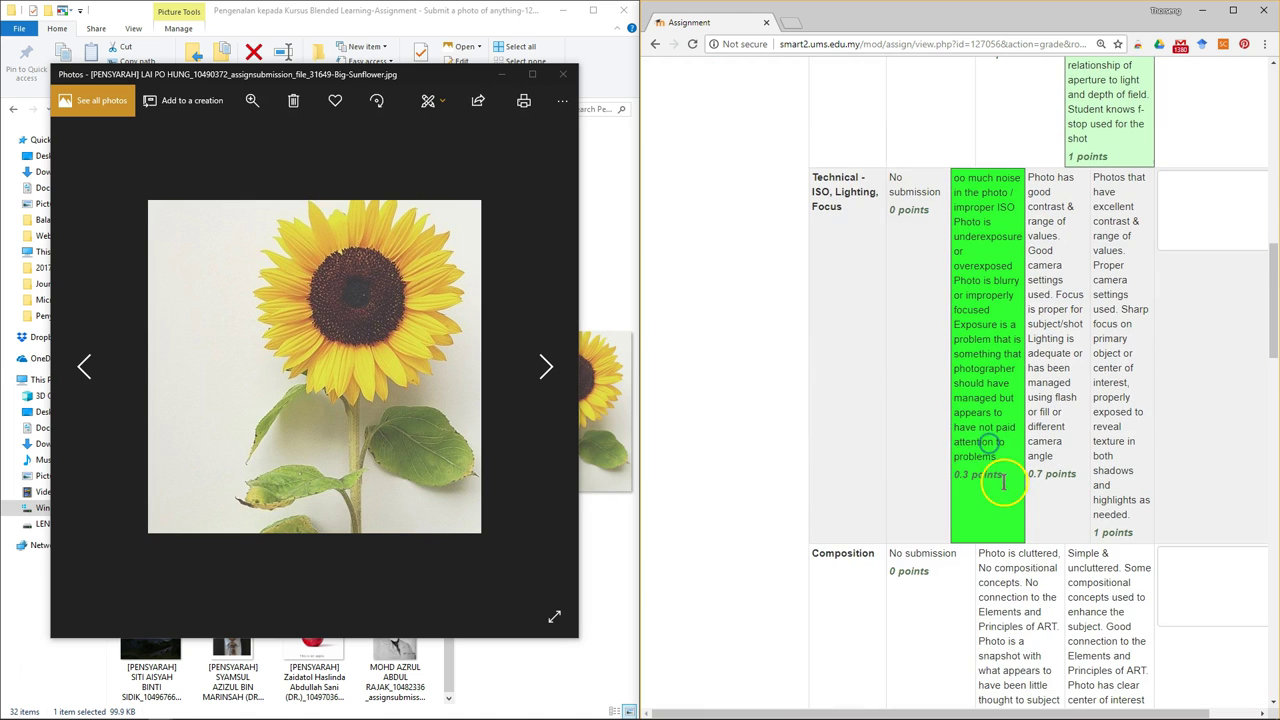
- Rate Composition 1 point and Subject Matter 0.6, then save the grade changes
scroll(1010, 420, down, 4)
click(1100, 320)
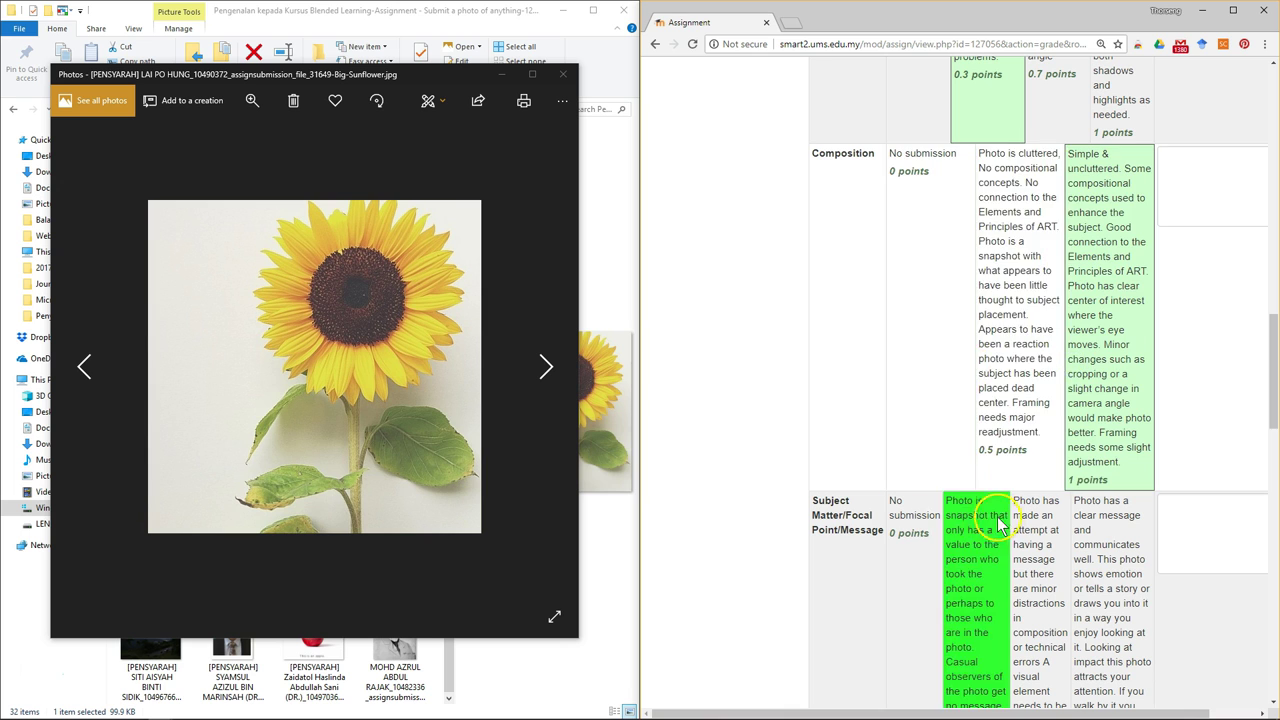
scroll(1000, 525, down, 4)
click(1030, 385)
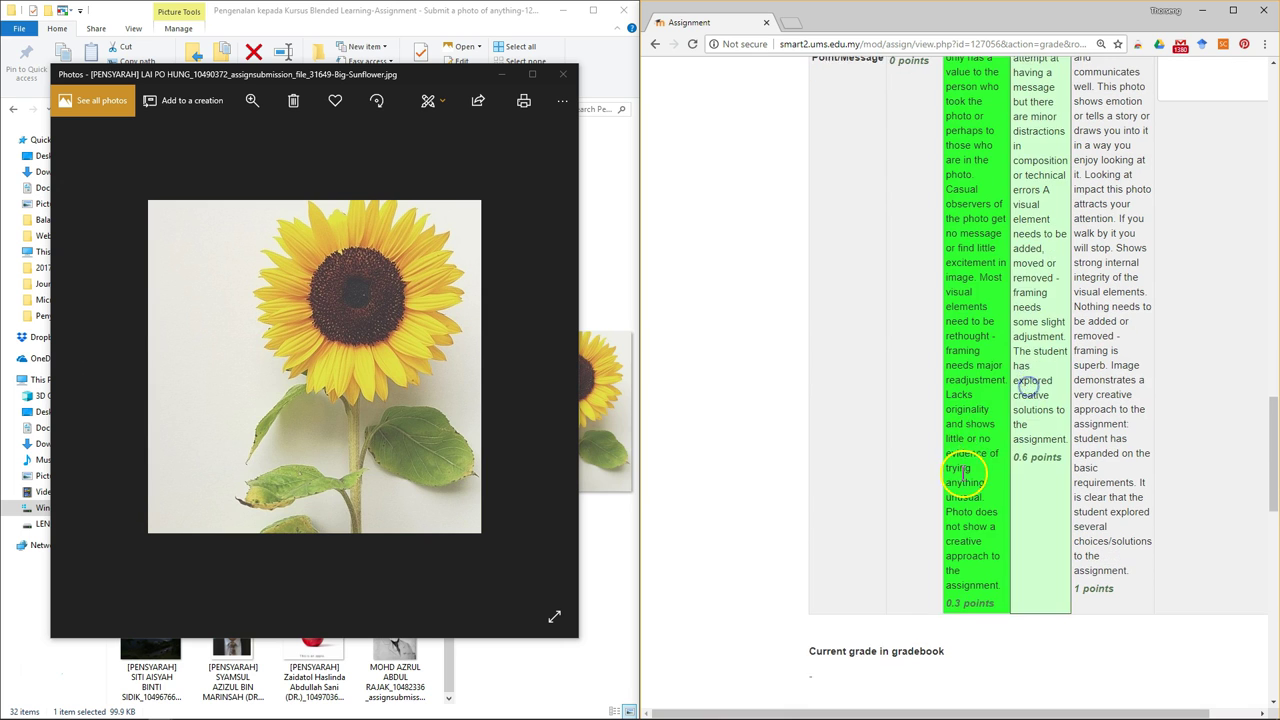
scroll(960, 475, down, 12)
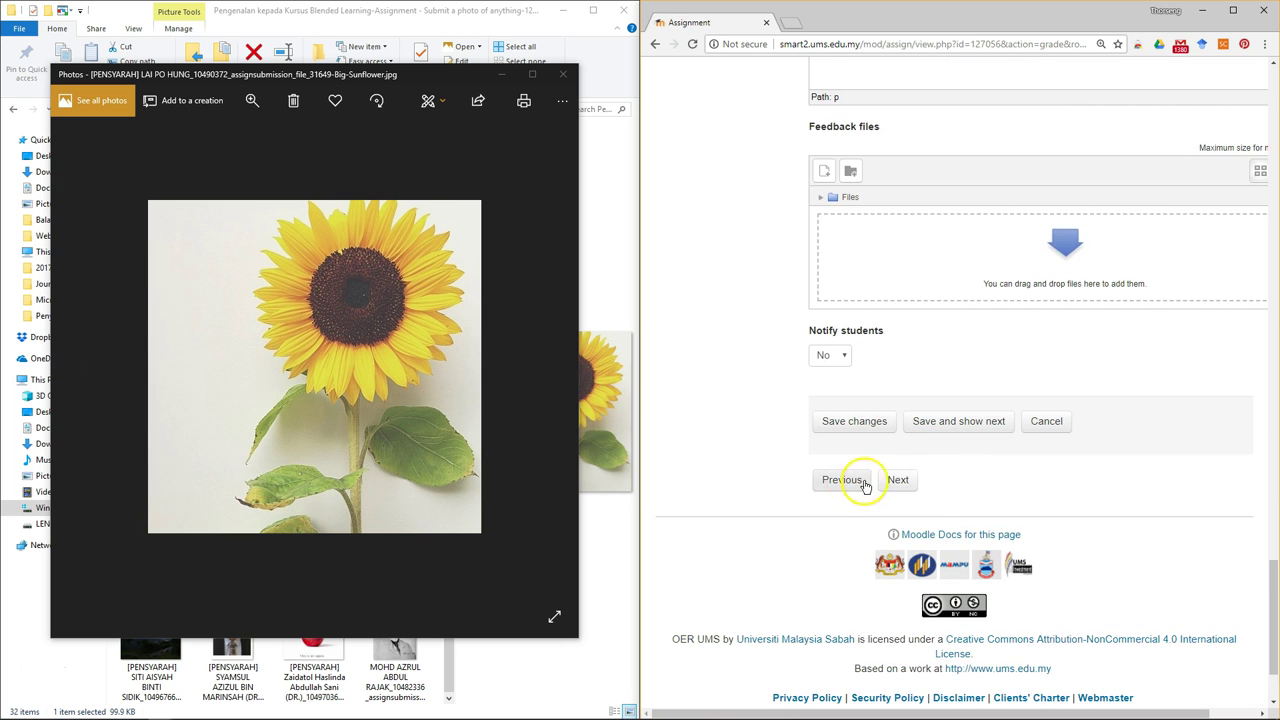
click(855, 422)
click(855, 422)
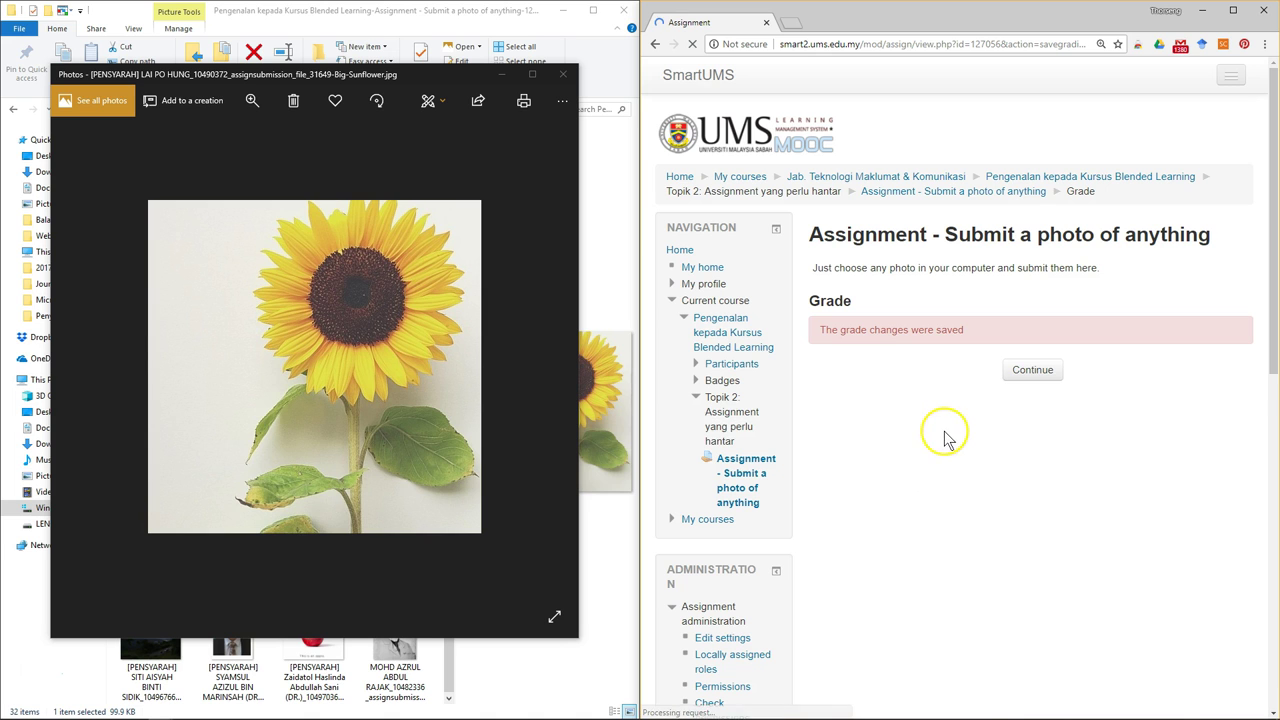
- Return to the grading table and review the 2.80 and 2.90 grades in a maximized browser
click(1040, 375)
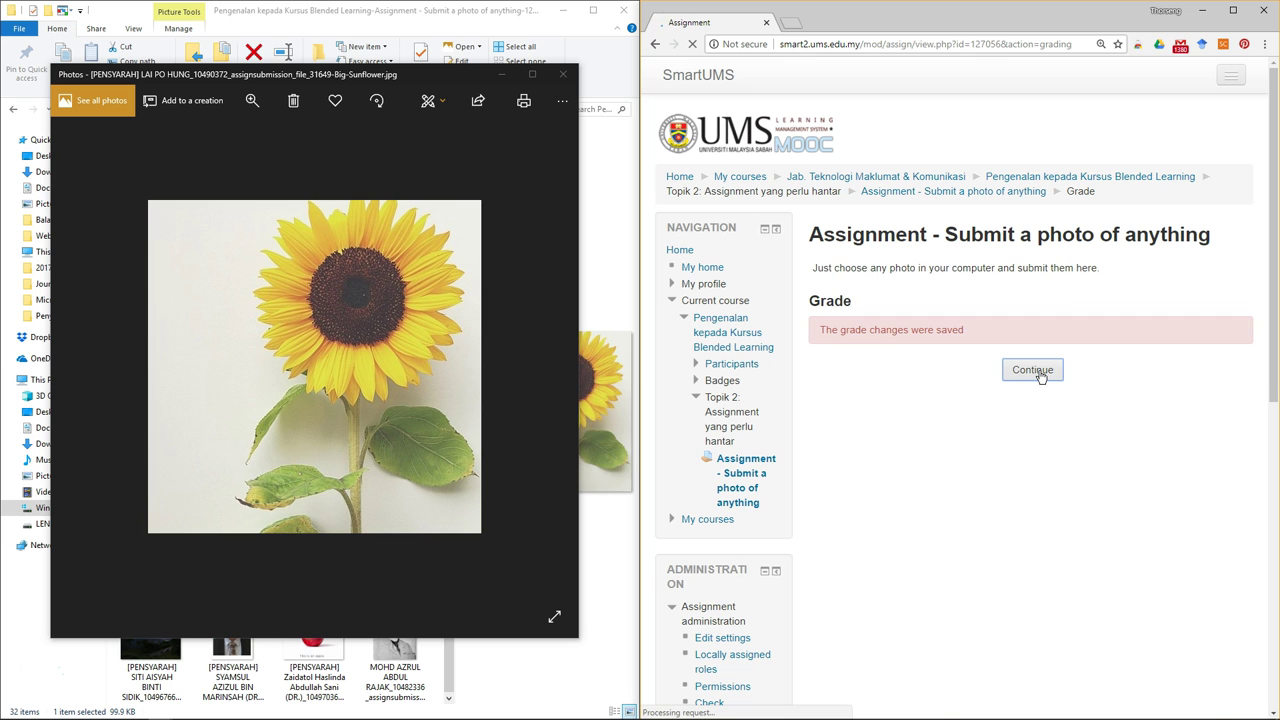
scroll(1238, 410, down, 2)
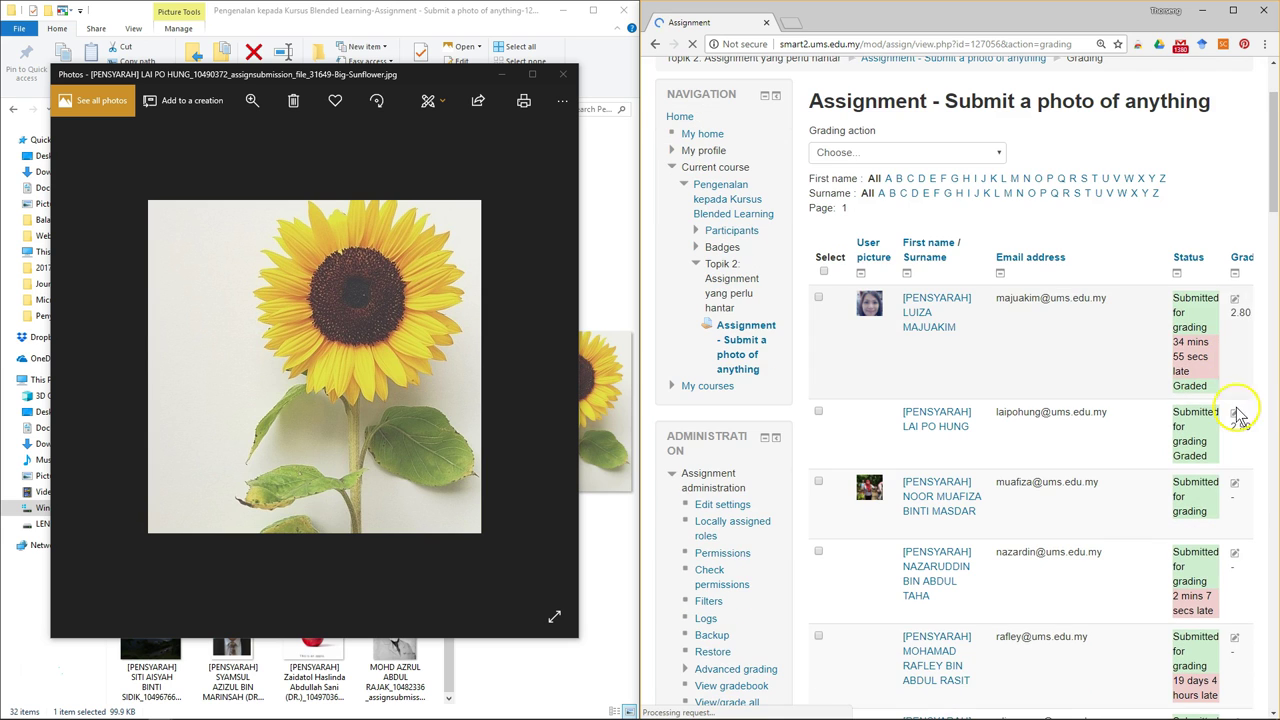
click(1230, 12)
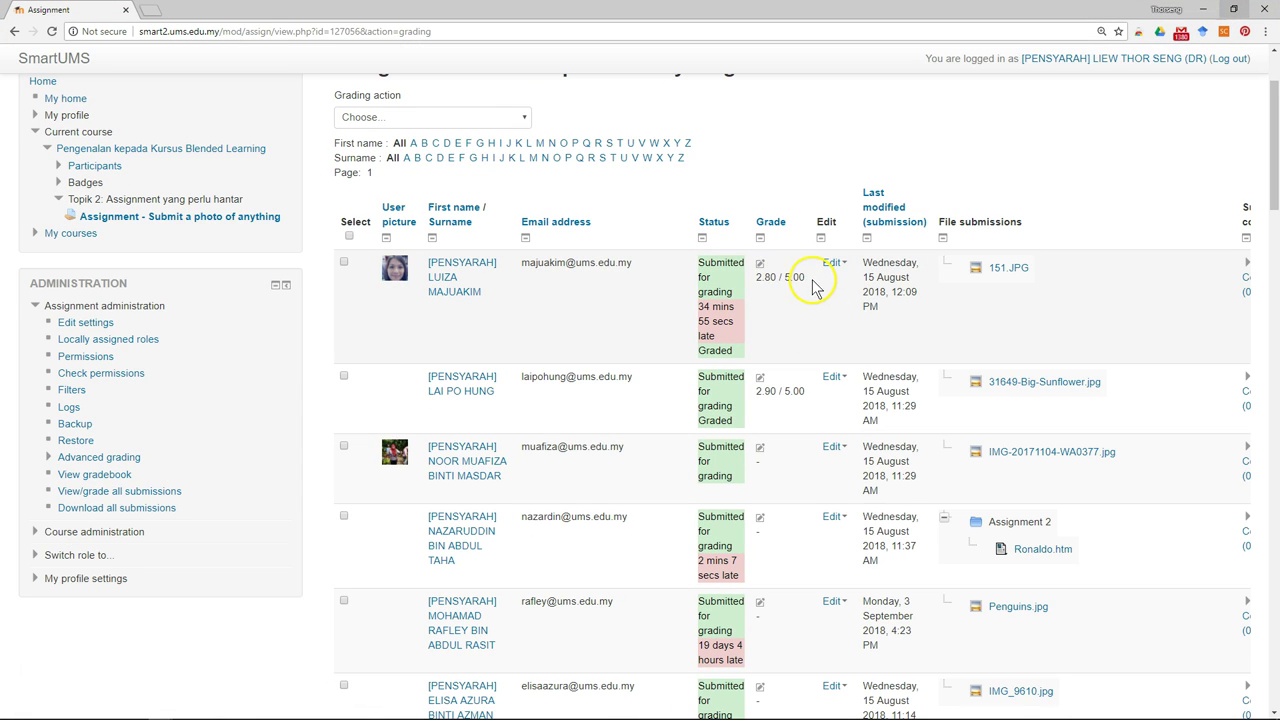
drag(807, 385, 756, 391)
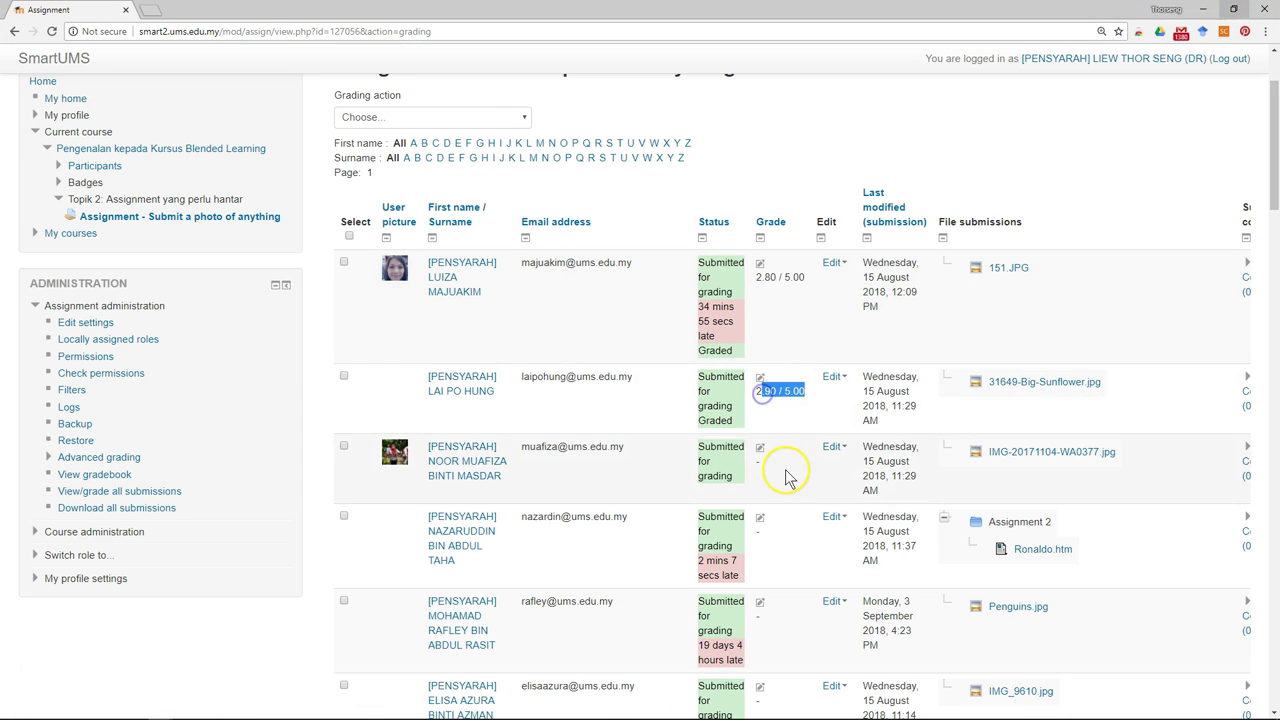
scroll(788, 474, down, 4)
scroll(785, 469, up, 5)
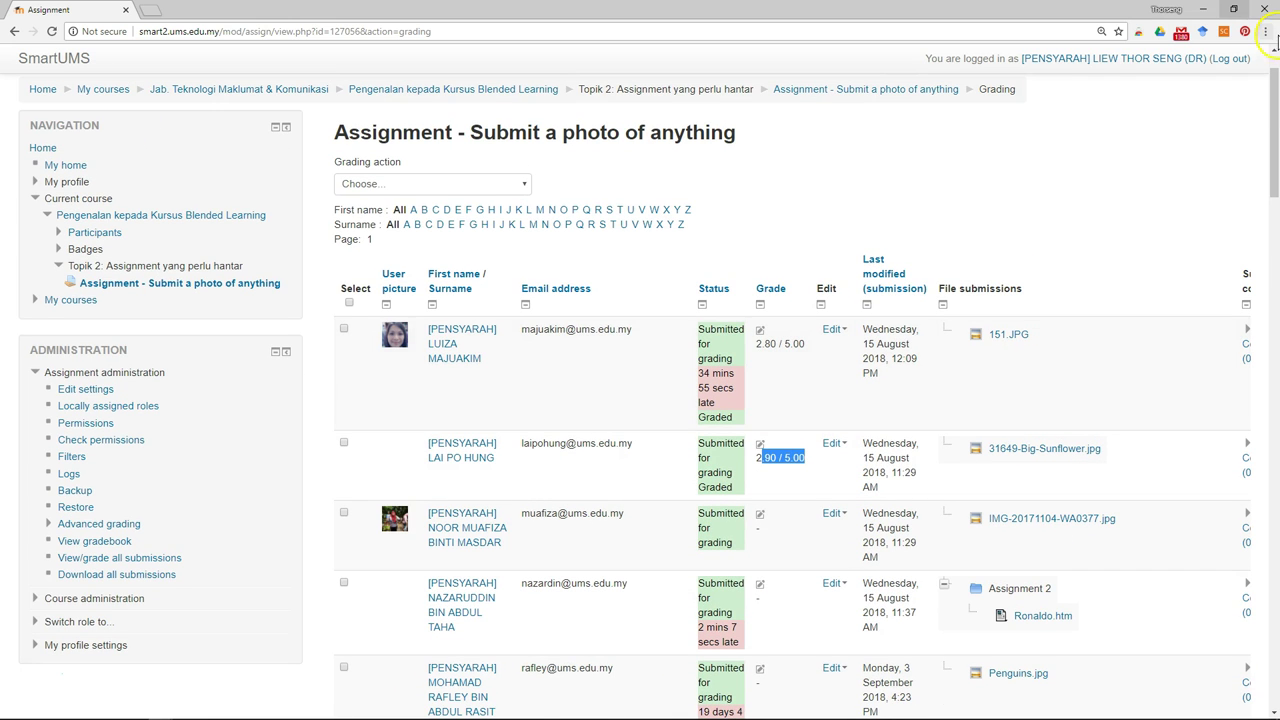
- Restore the full-screen browser window and scroll down the grading table to the Options section
click(1239, 9)
drag(395, 78, 1006, 38)
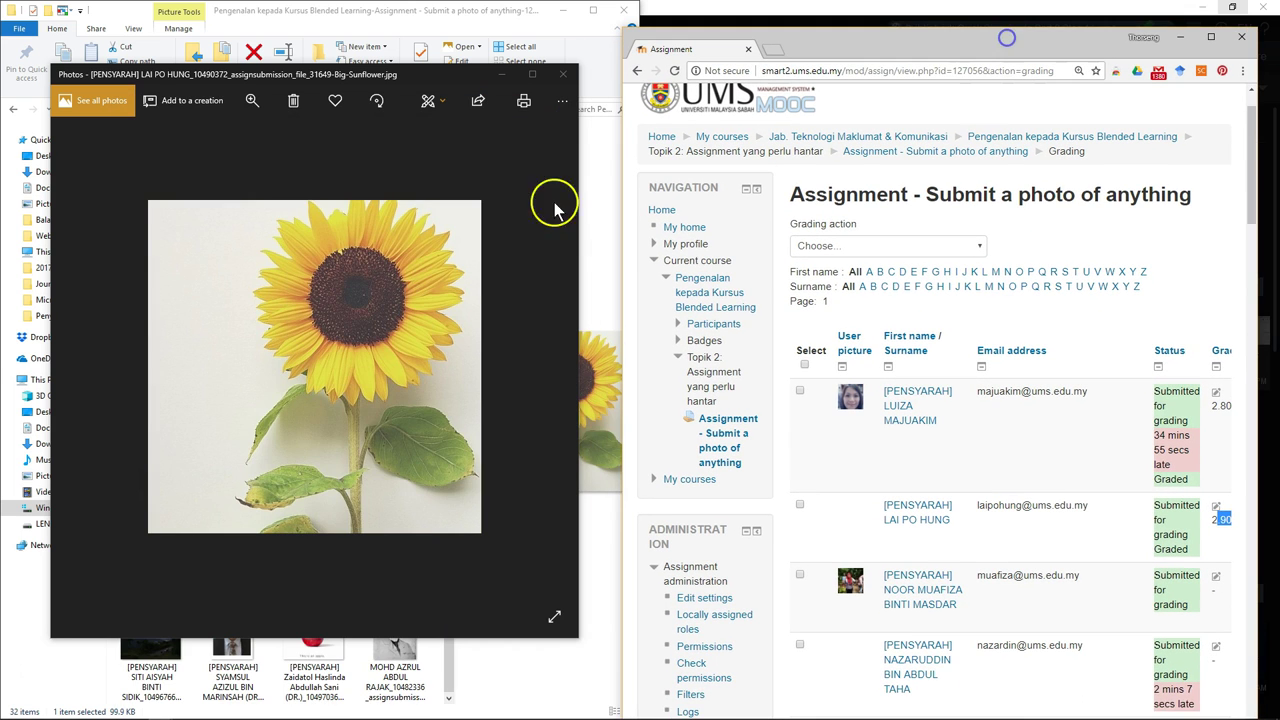
mouse_move(8, 708)
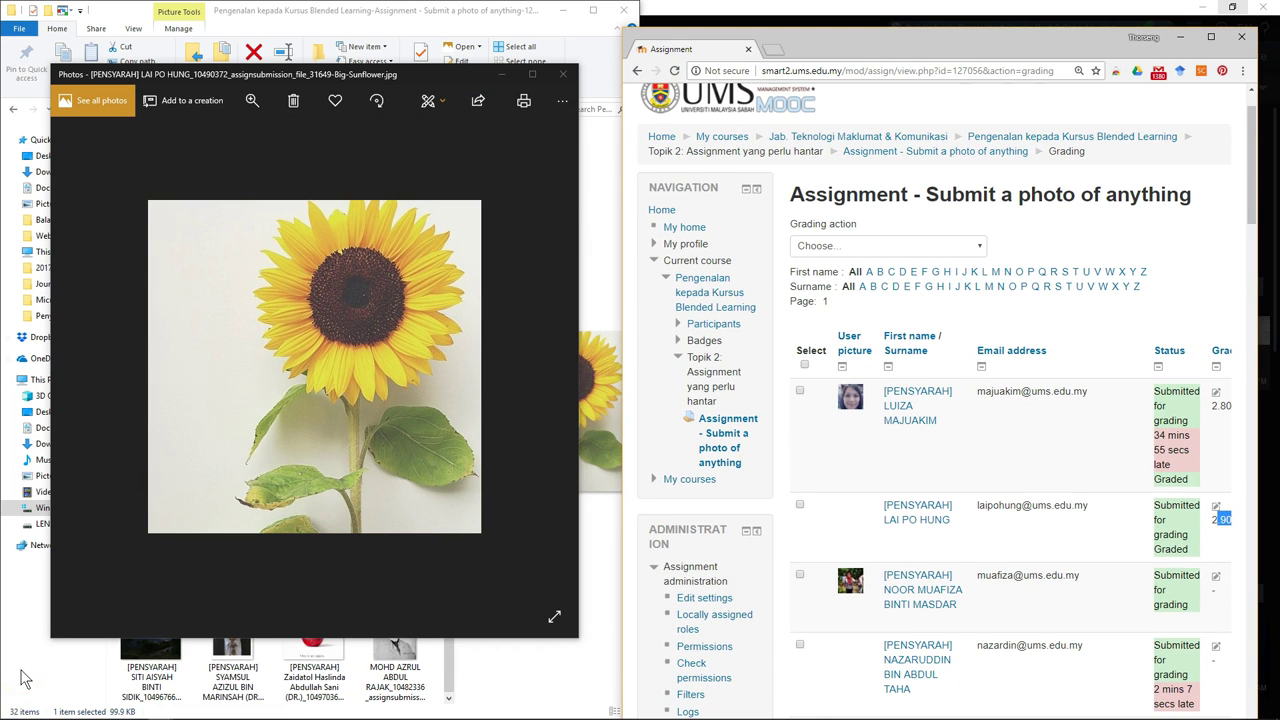
click(23, 671)
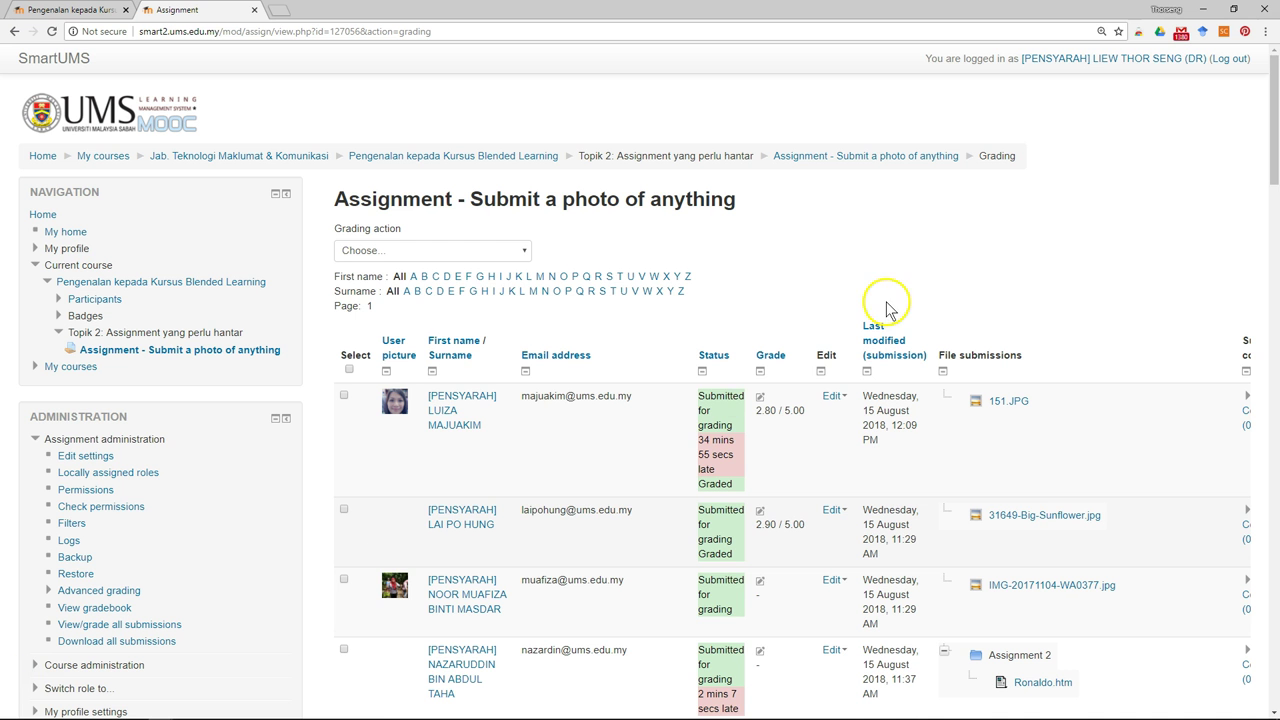
scroll(894, 286, down, 5)
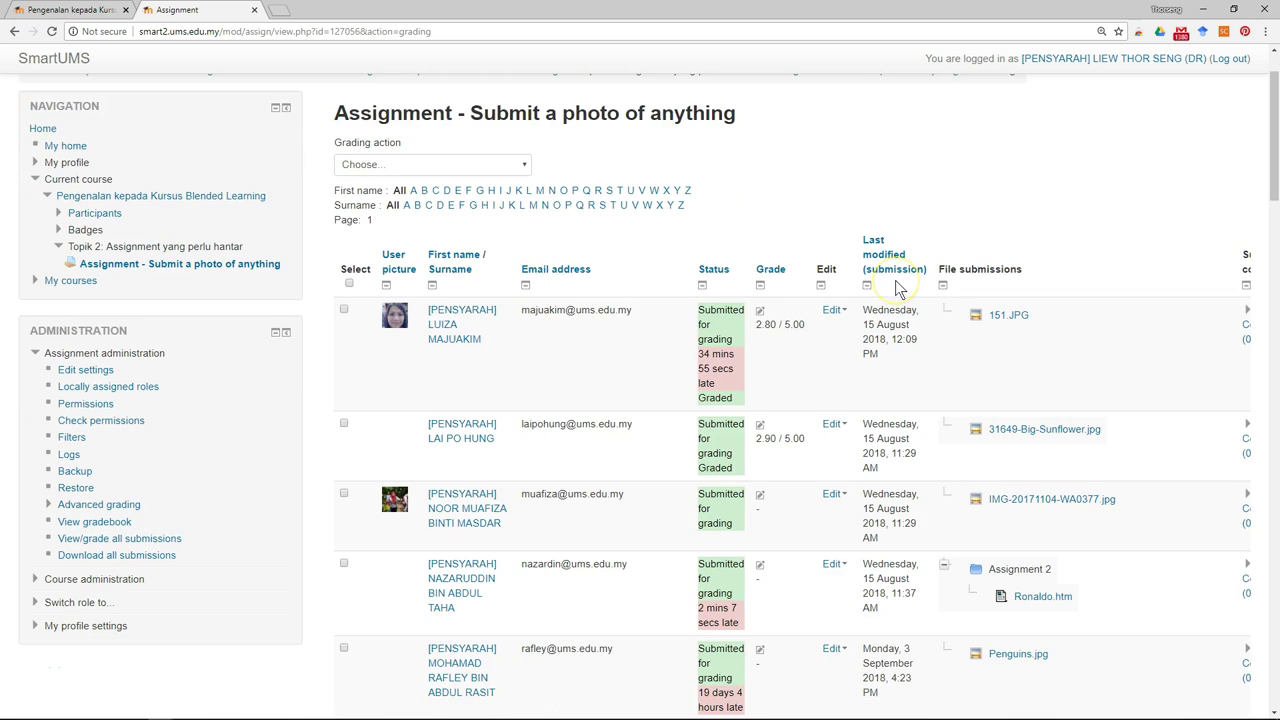
scroll(895, 282, down, 6)
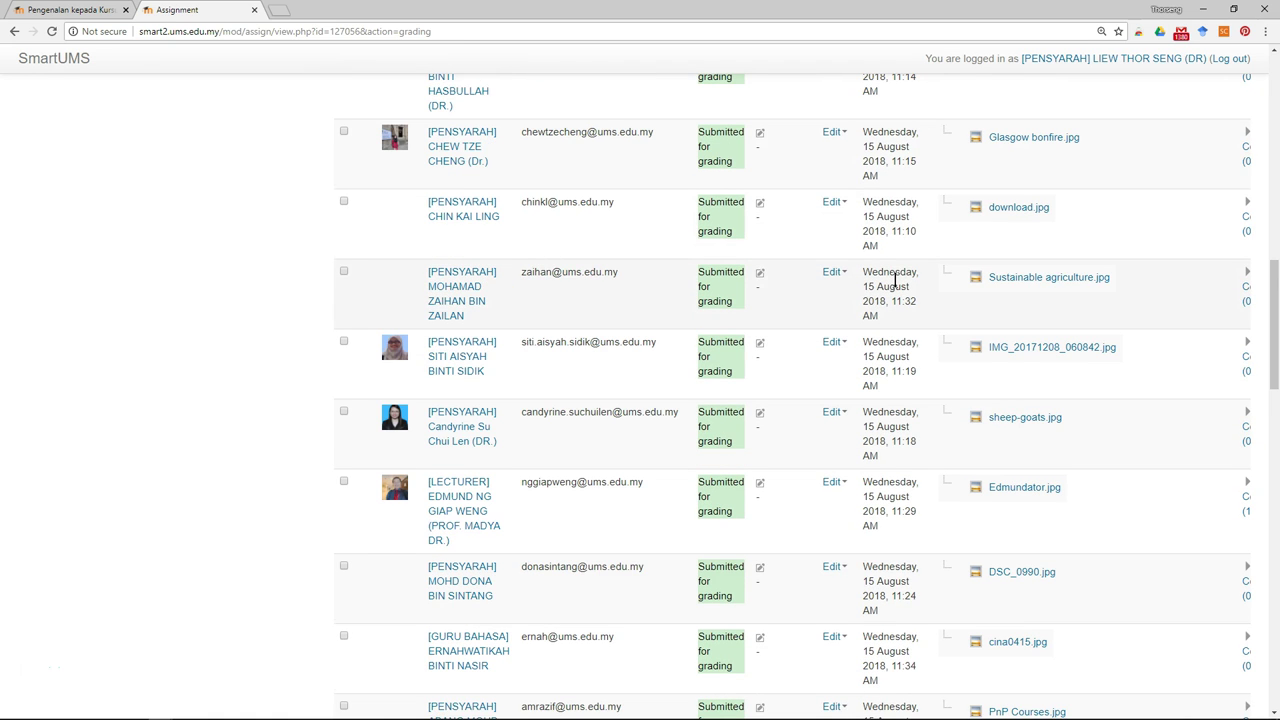
scroll(895, 280, down, 3)
scroll(895, 280, down, 1)
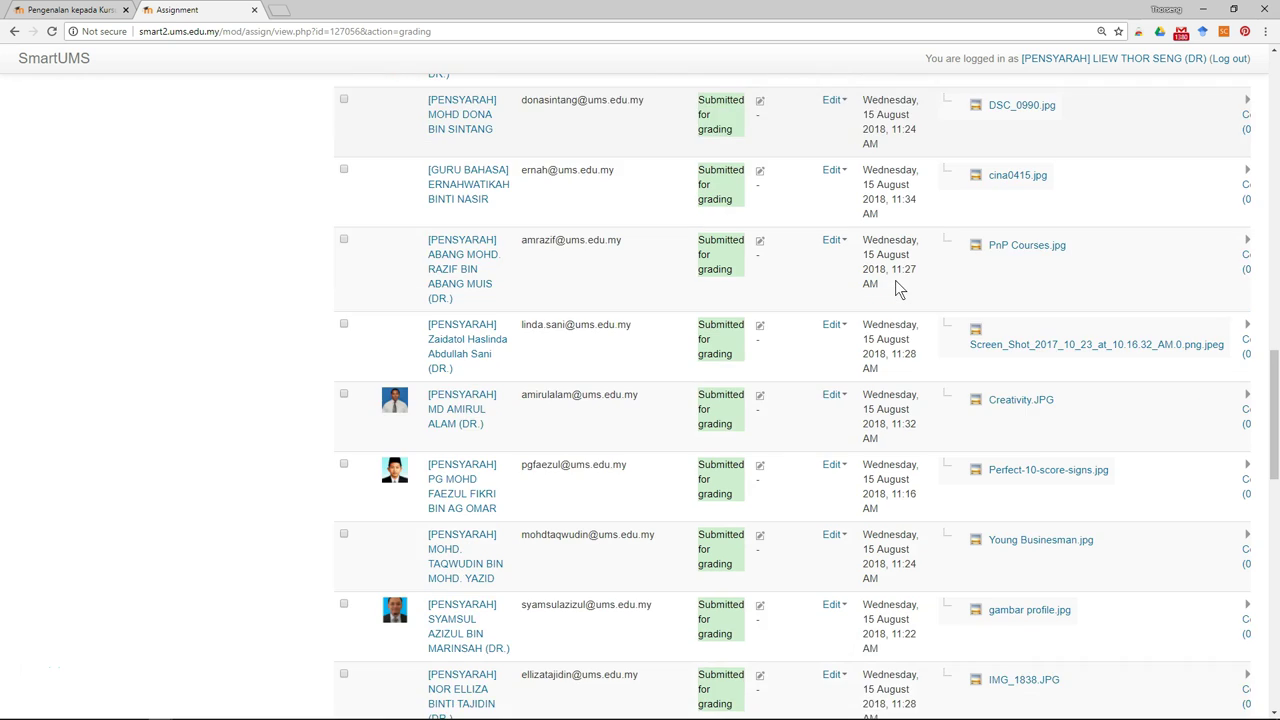
scroll(895, 283, down, 4)
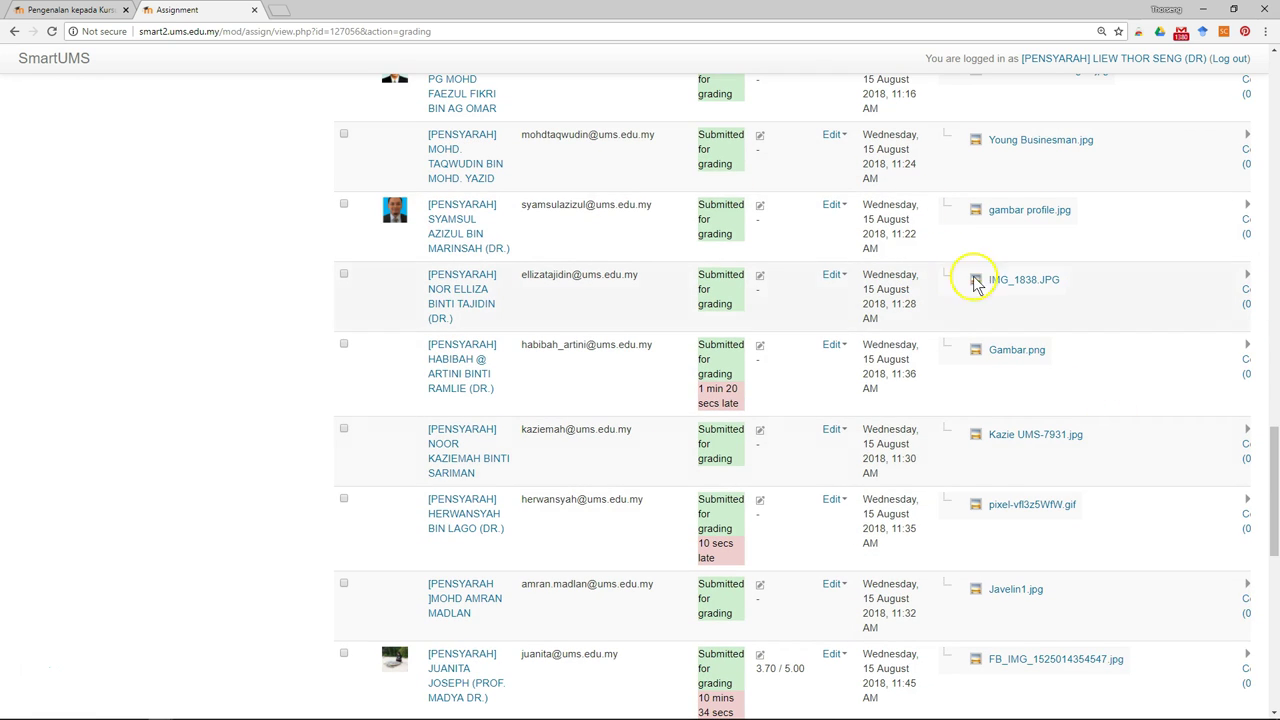
scroll(1018, 503, down, 1)
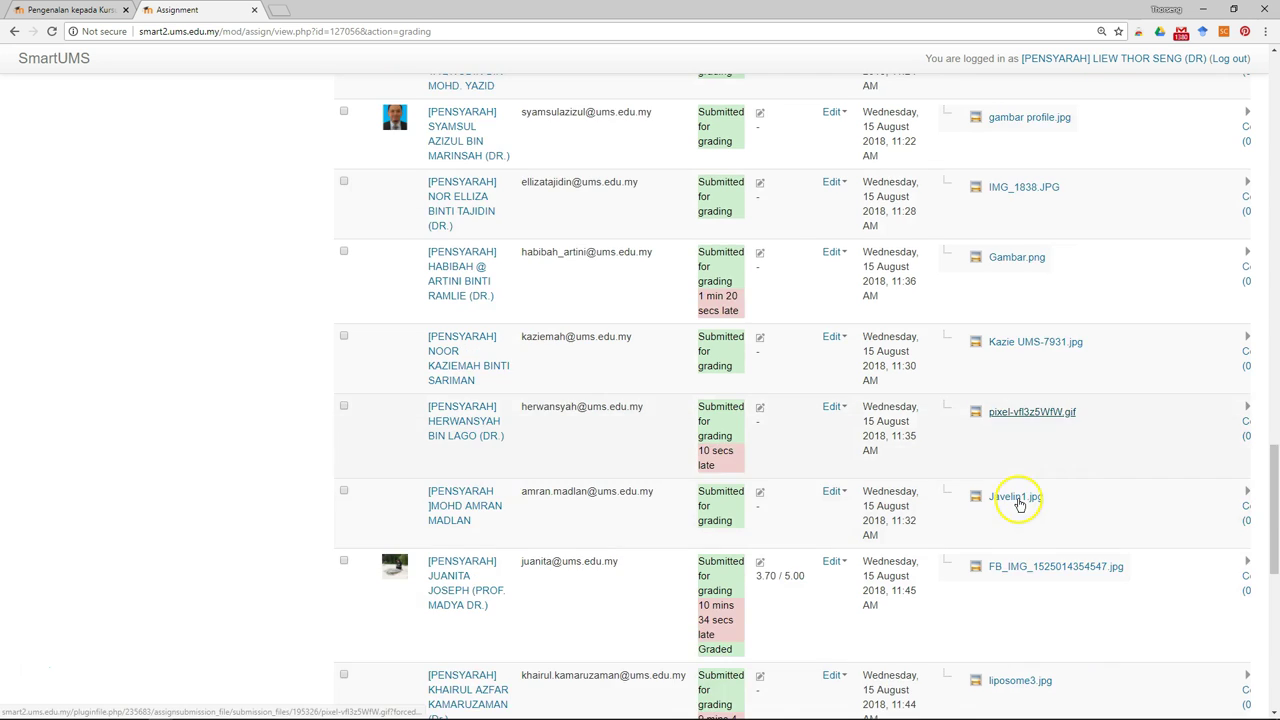
scroll(1018, 503, down, 10)
- Filter the grading table to 'Not submitted' and scroll through the students overdue by 22 days
click(567, 310)
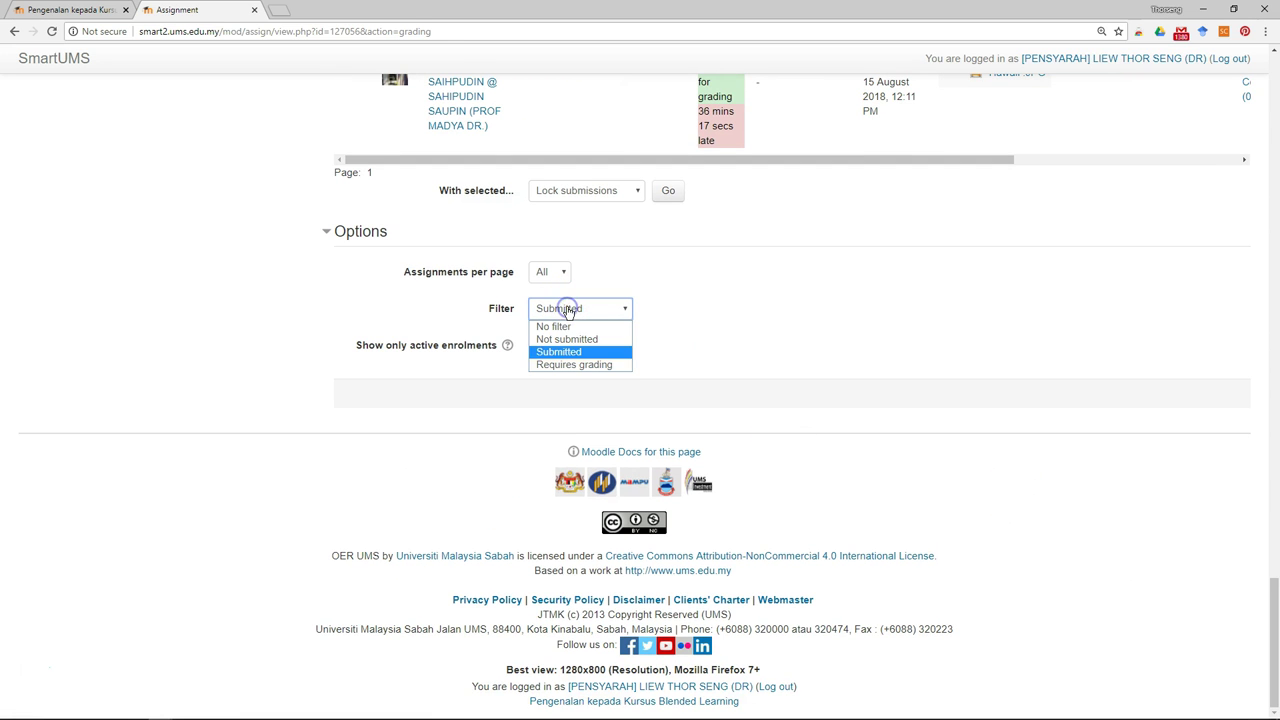
click(572, 340)
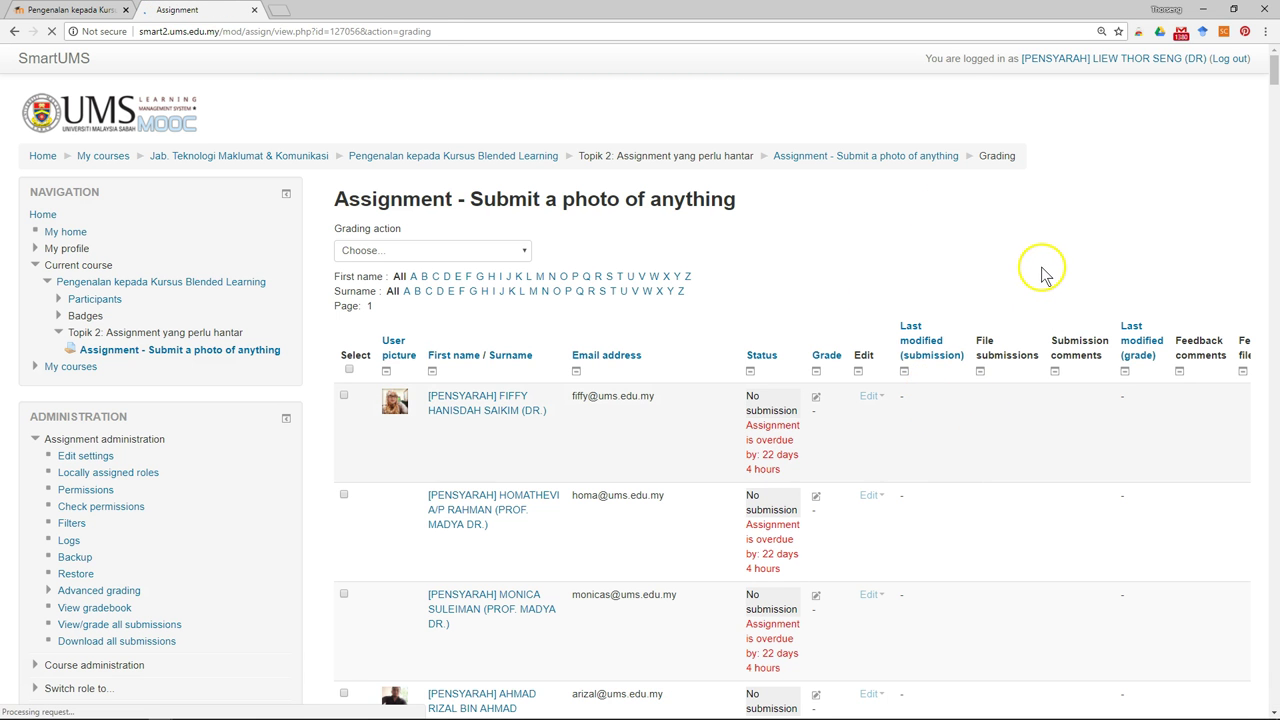
scroll(1040, 275, down, 15)
scroll(1036, 288, down, 20)
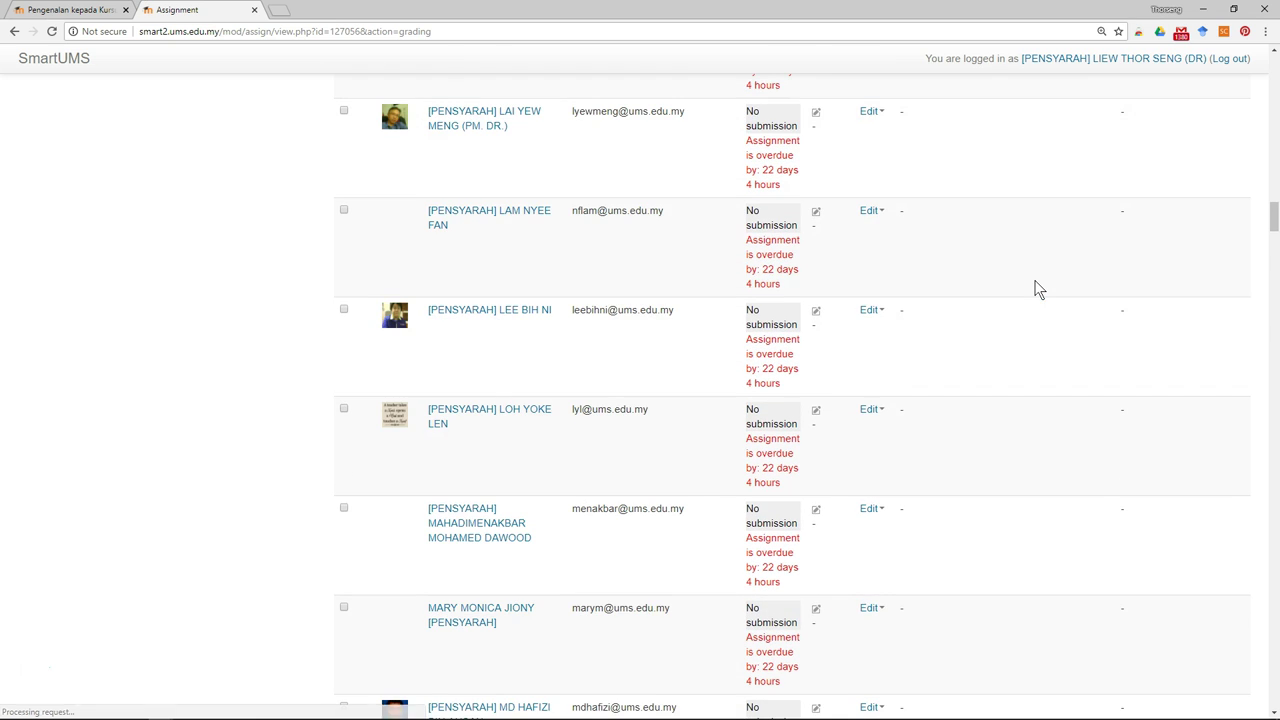
scroll(1038, 289, down, 12)
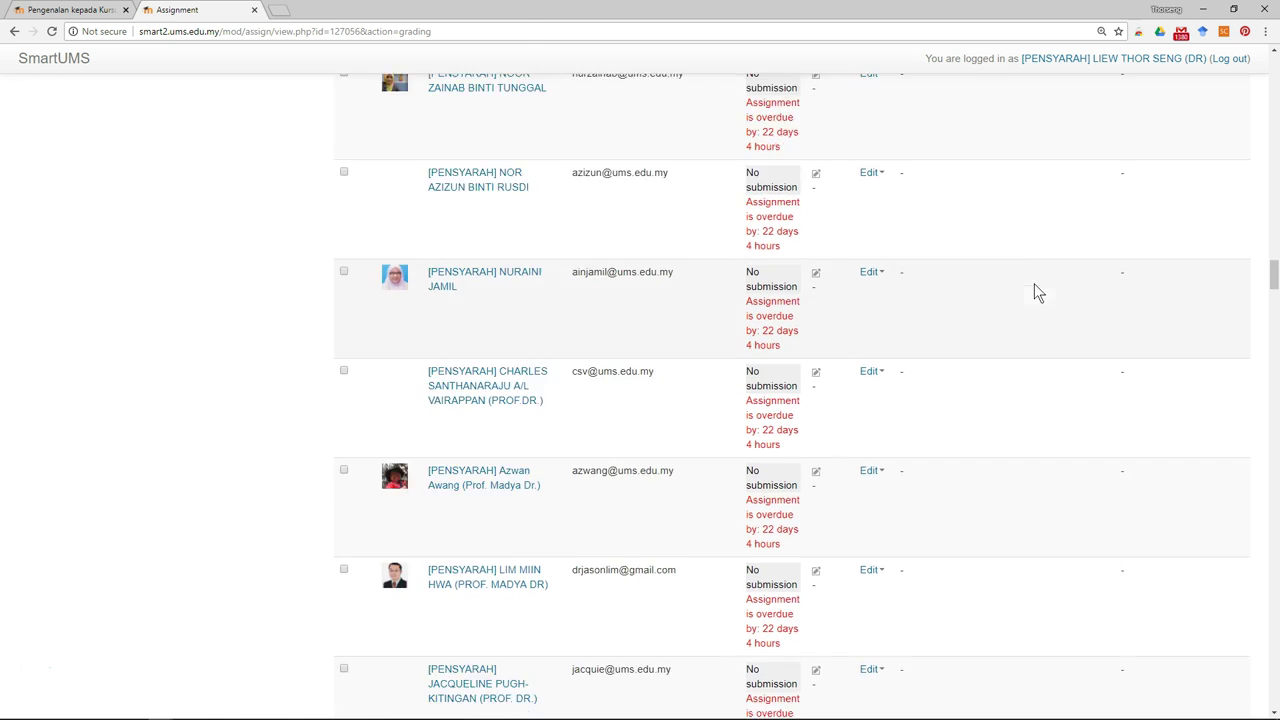
scroll(1034, 290, down, 5)
- Open the third and fourth test students' profiles in new browser tabs
right_click(486, 288)
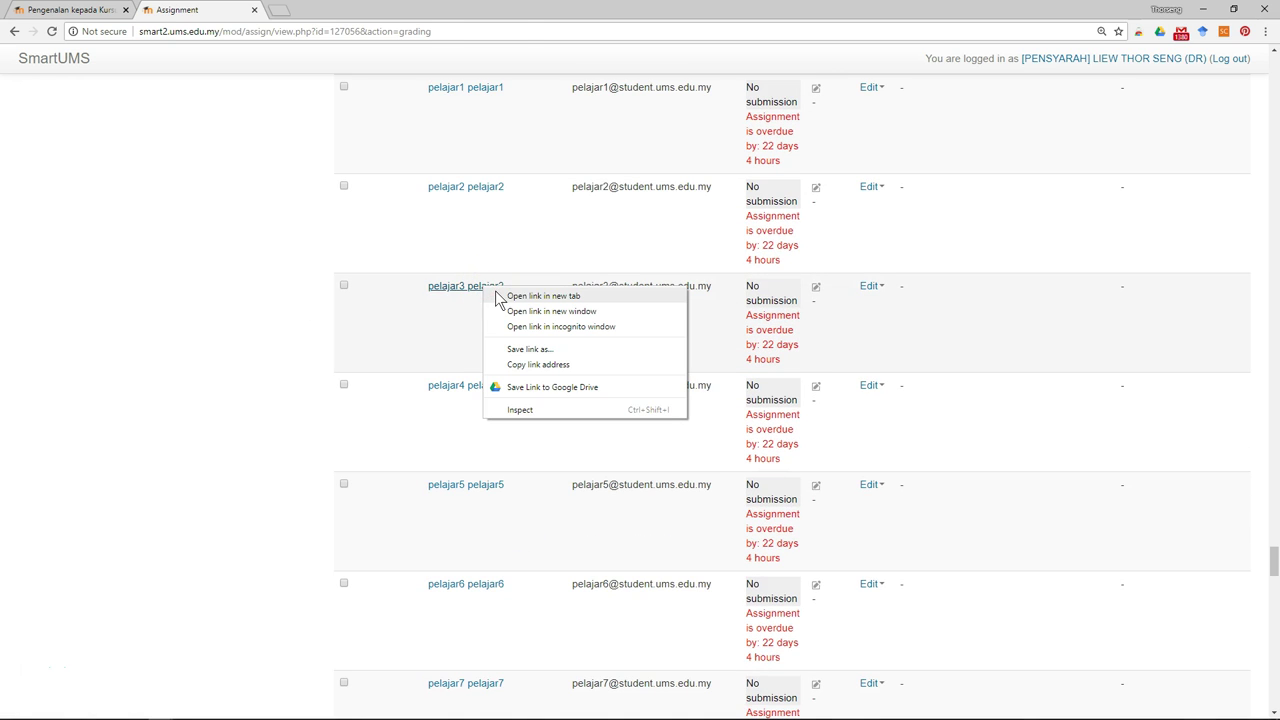
click(543, 296)
right_click(490, 388)
click(515, 397)
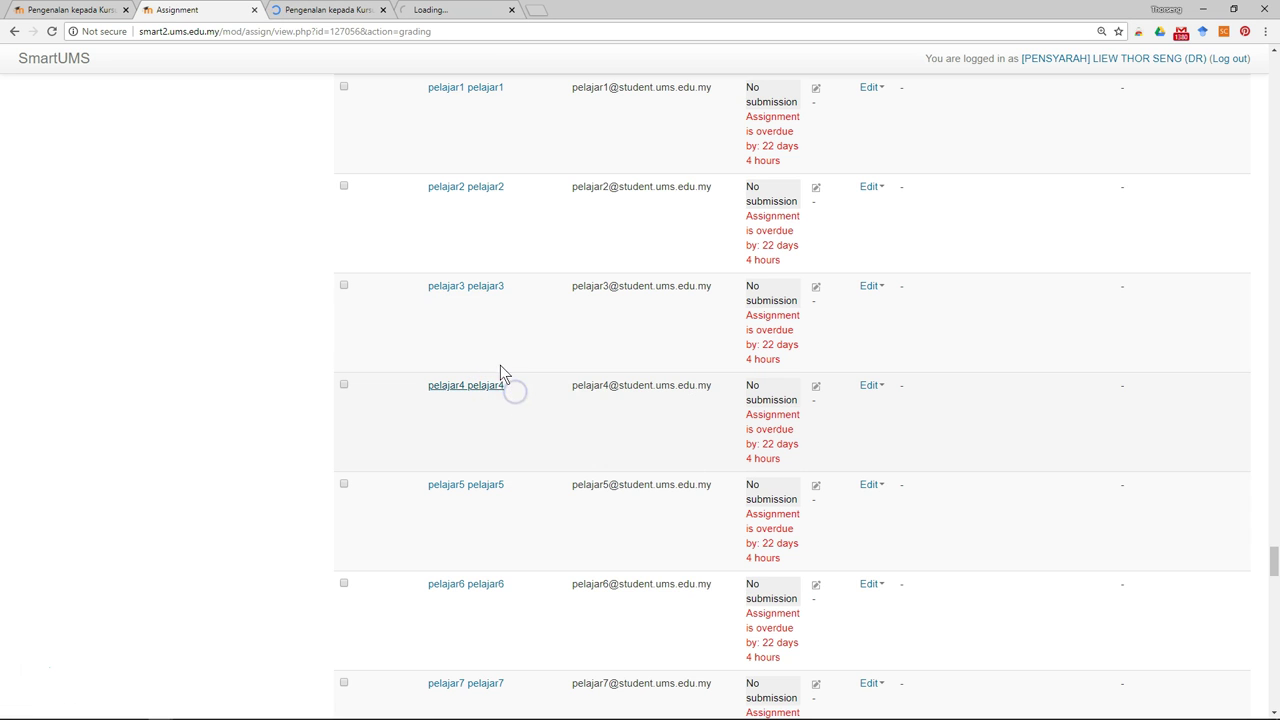
- From the third test student's profile, open the Send a message page
click(337, 10)
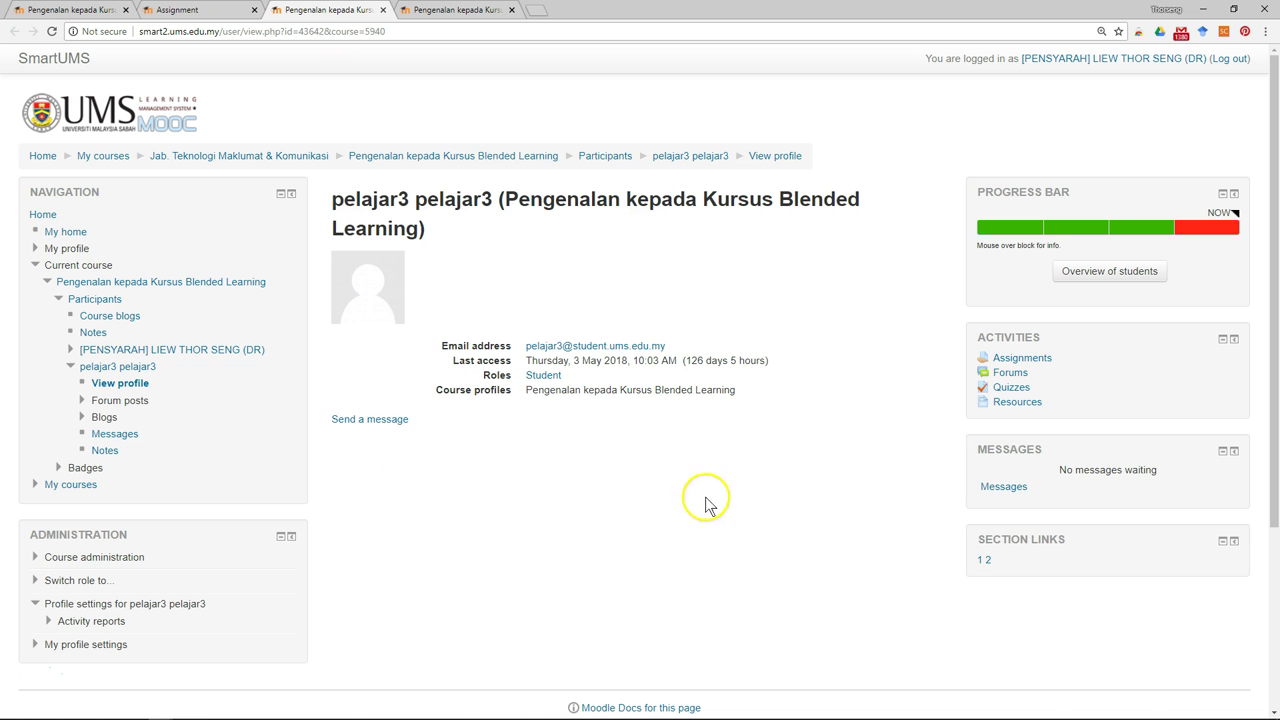
scroll(650, 490, down, 2)
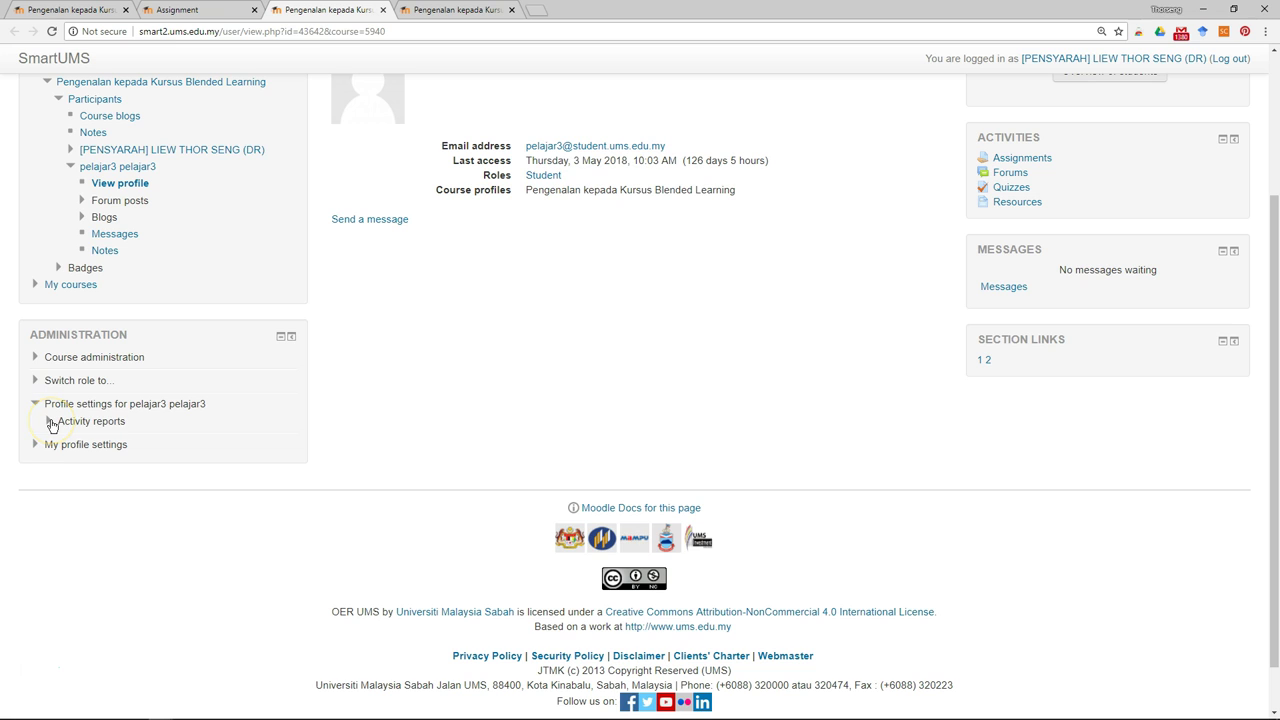
right_click(369, 220)
click(367, 220)
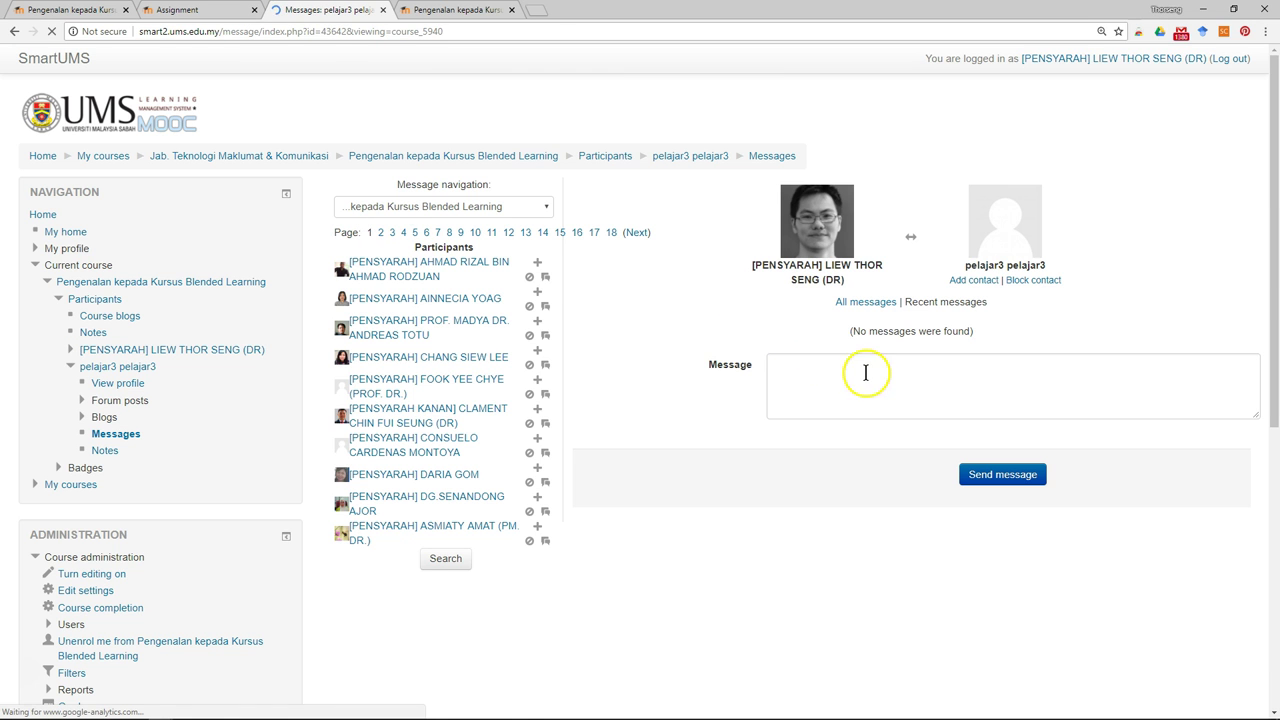
- Write 'remember to submit your assin.' in the message box and send it to the student
click(865, 390)
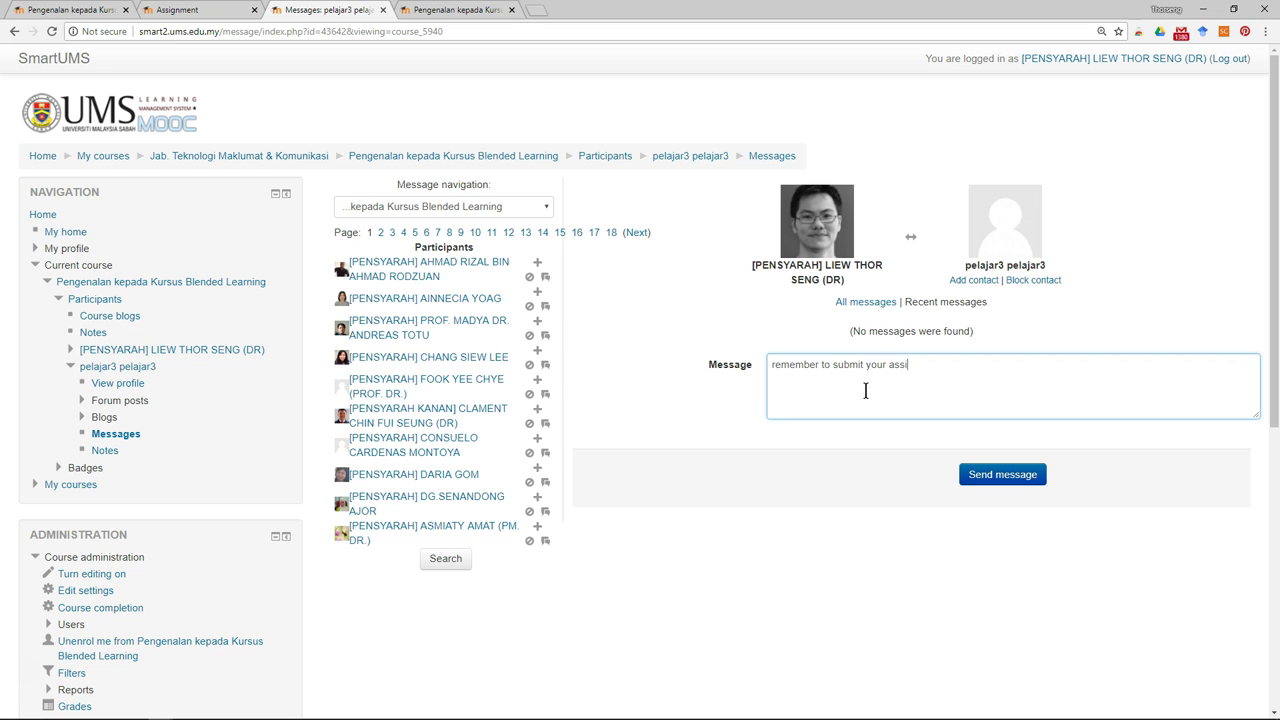
click(999, 478)
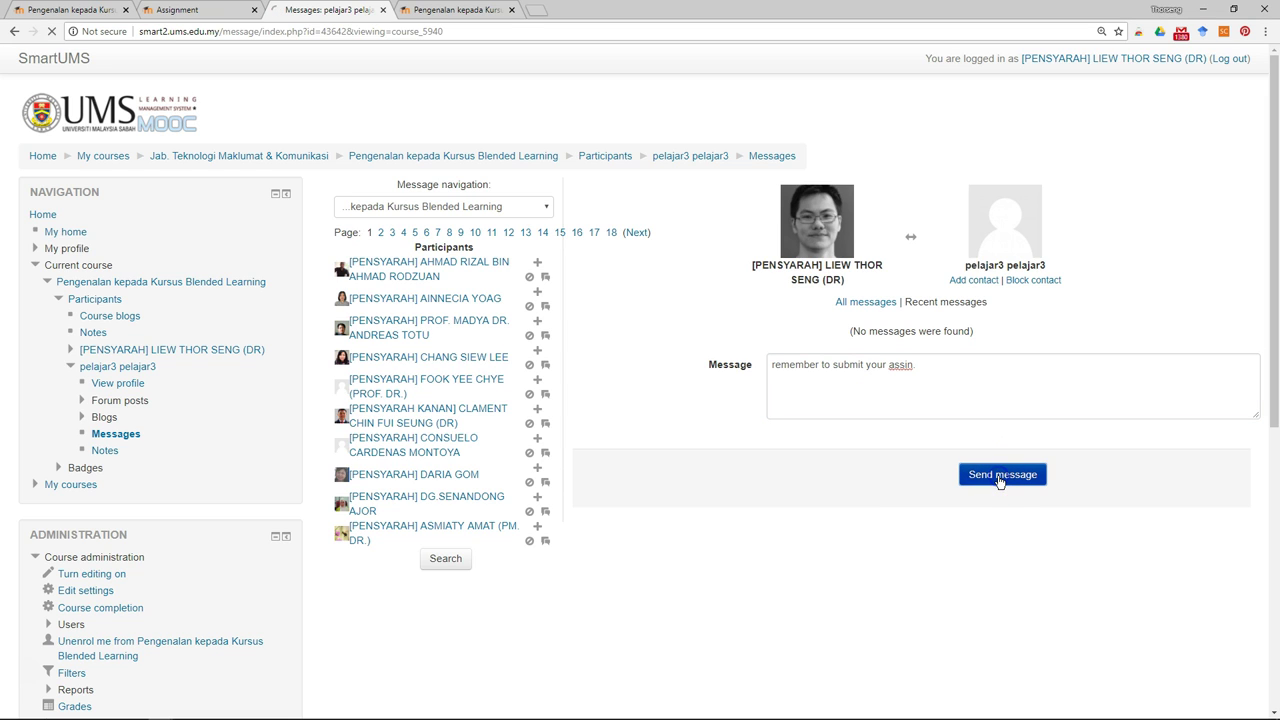